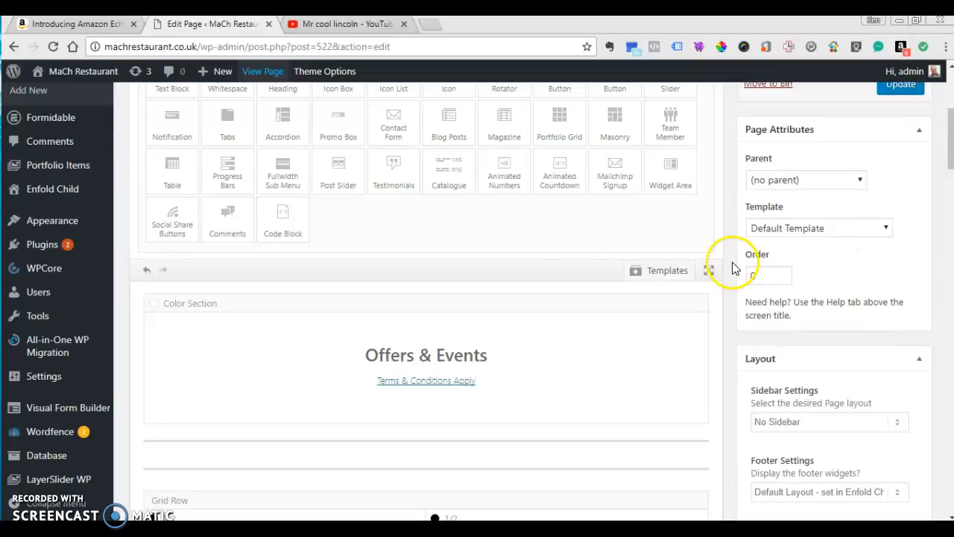
# Examine the Offers & Events page layout, including the Valentines Night row and its menu image
pyautogui.scroll(-2, 553, 281)
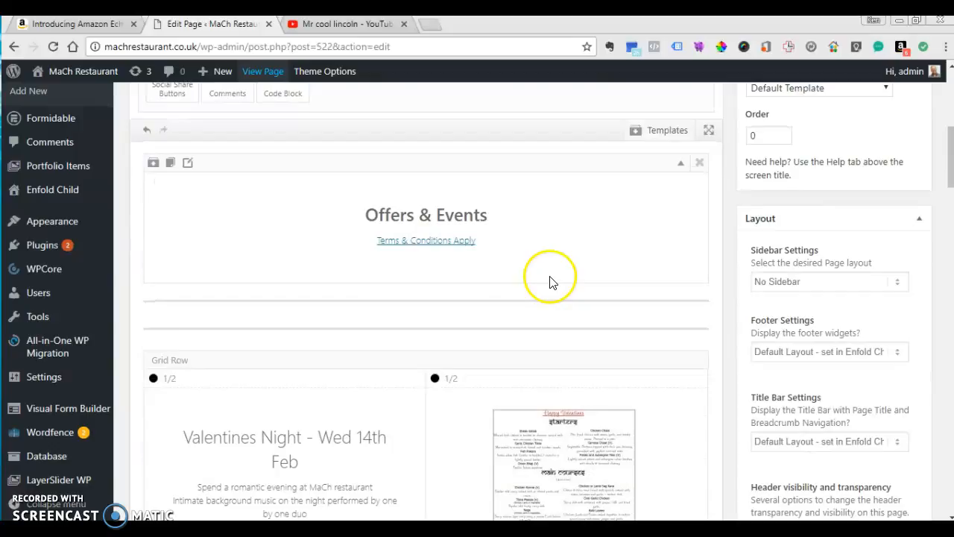
pyautogui.scroll(-1, 549, 283)
pyautogui.scroll(-1, 552, 283)
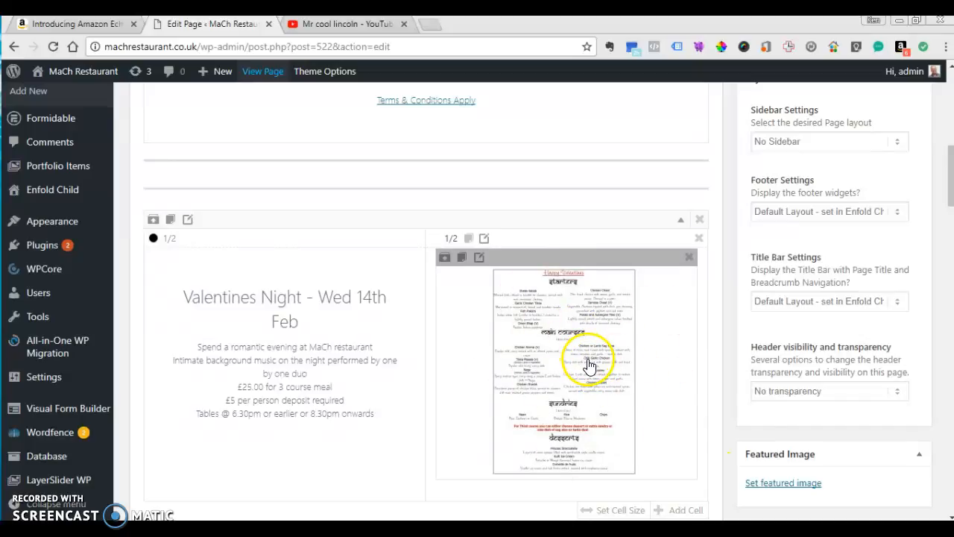
pyautogui.scroll(-2, 589, 343)
pyautogui.scroll(4, 590, 342)
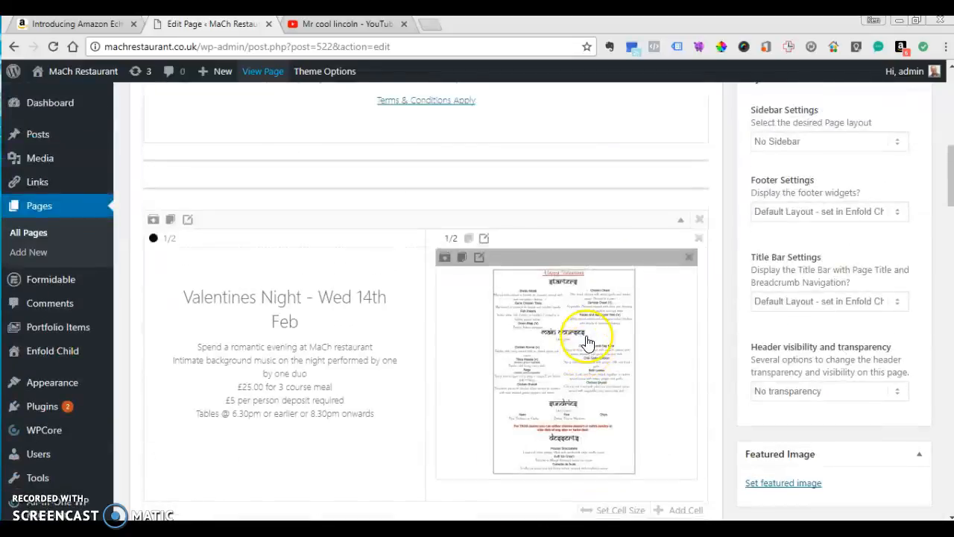
pyautogui.scroll(-2, 587, 337)
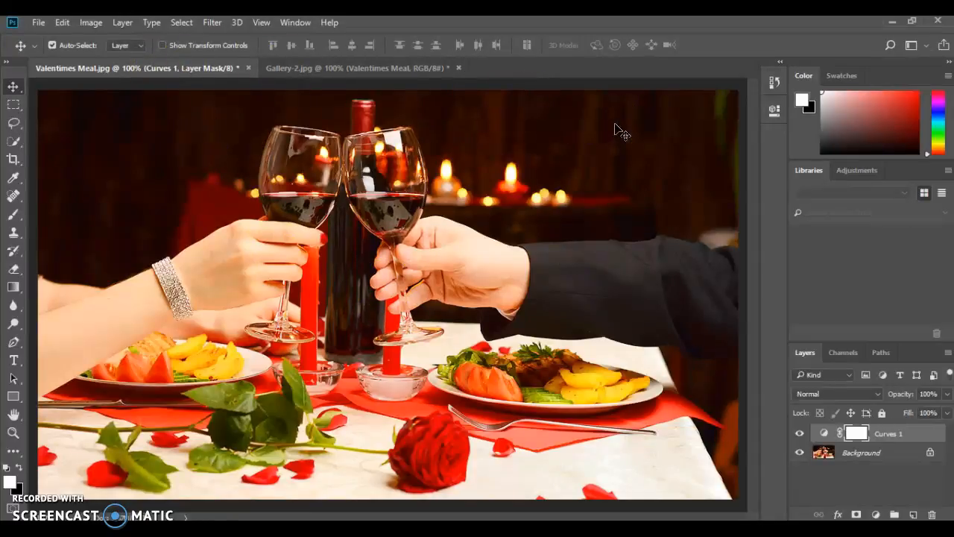
# In Photoshop, check the pixel dimensions of Gallery-2.jpg, and view Valentimes Meal.jpg for comparison
pyautogui.click(378, 70)
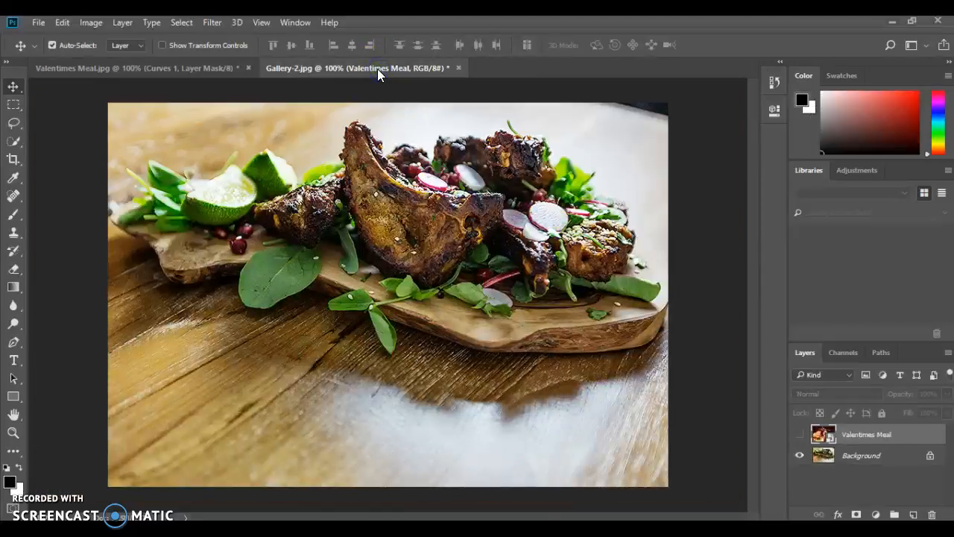
pyautogui.click(88, 23)
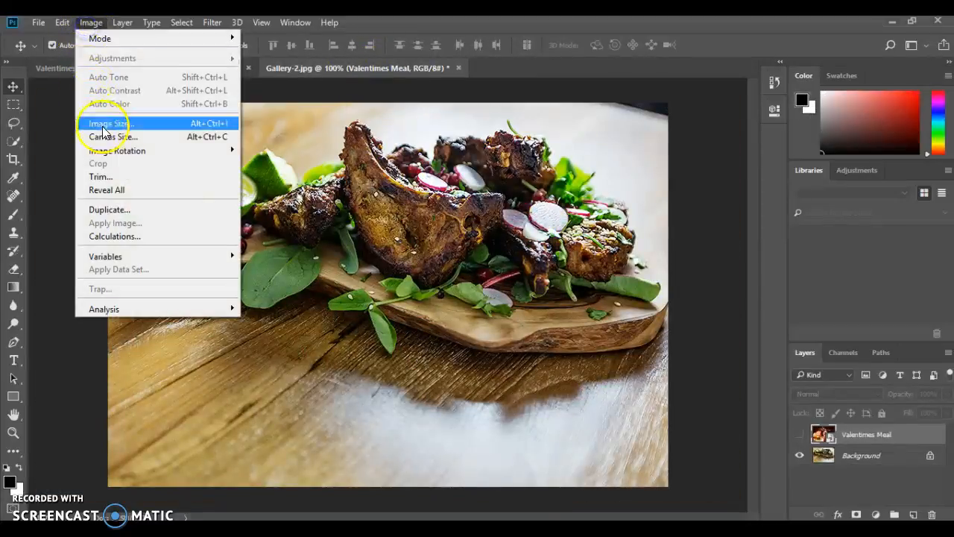
pyautogui.click(104, 124)
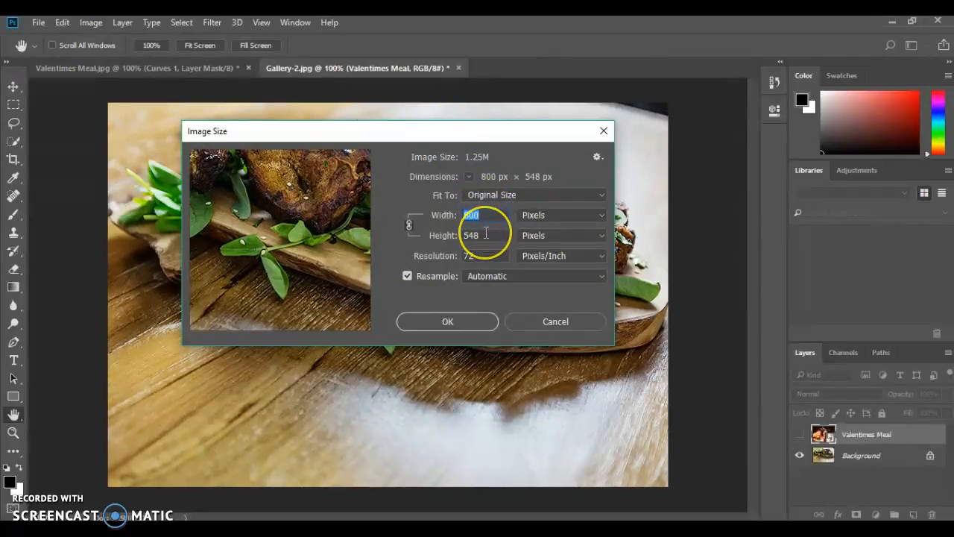
pyautogui.click(546, 316)
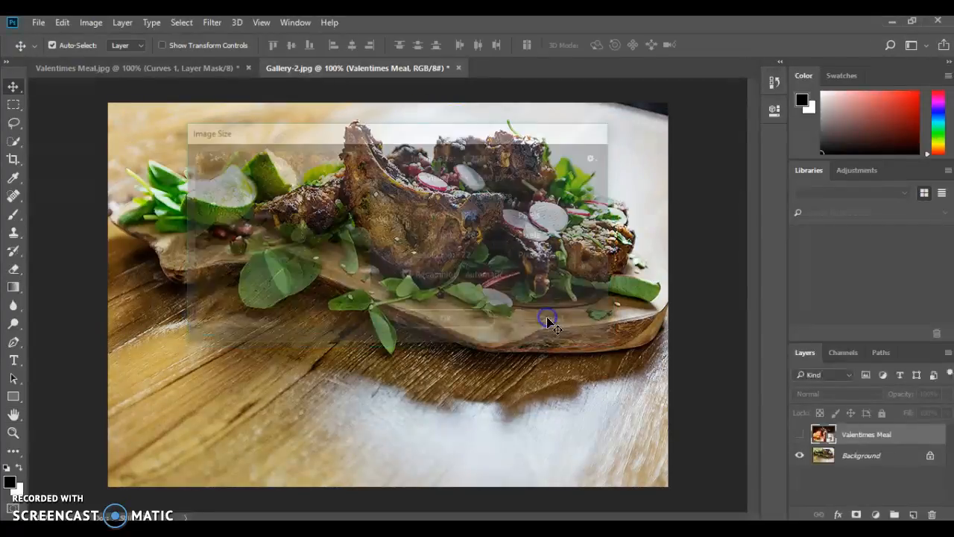
pyautogui.click(137, 68)
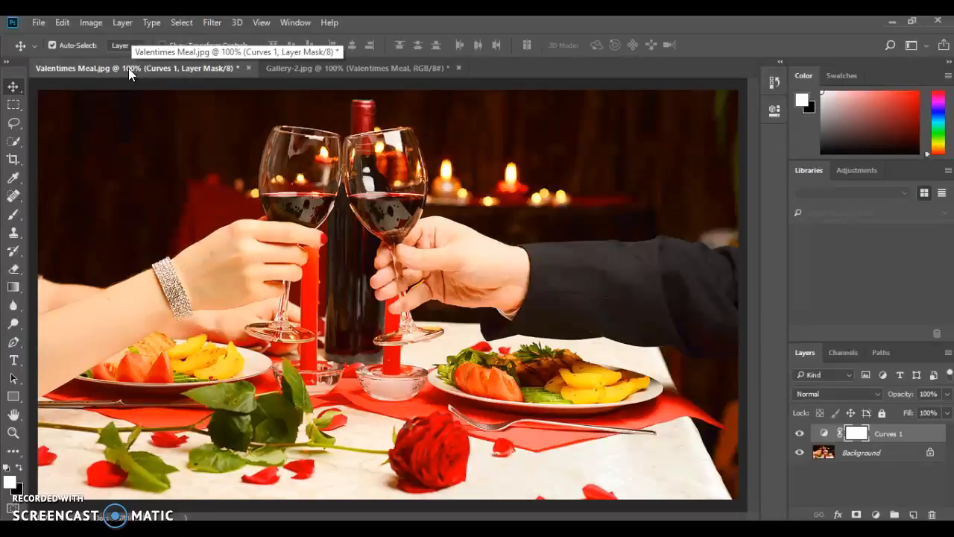
# Place Valentimes Meal.jpg from the restaurant's Images folder as an embedded image in the Gallery-2.jpg document
pyautogui.click(284, 69)
pyautogui.click(36, 24)
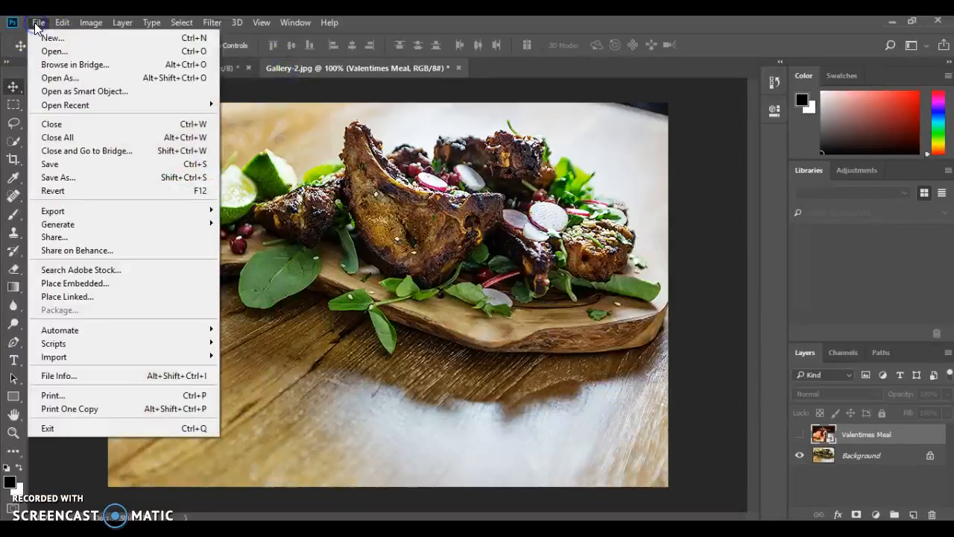
pyautogui.click(74, 284)
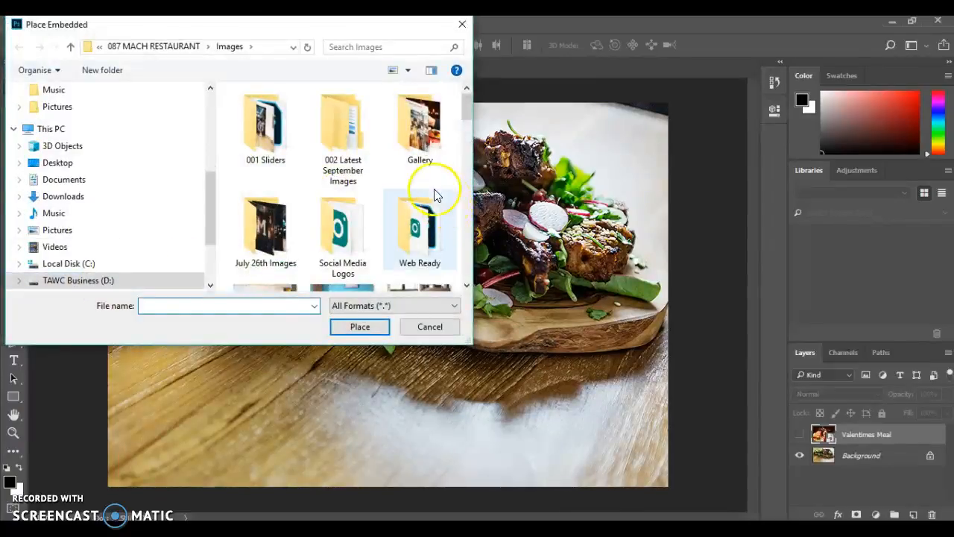
pyautogui.scroll(-5, 439, 190)
pyautogui.scroll(5, 438, 188)
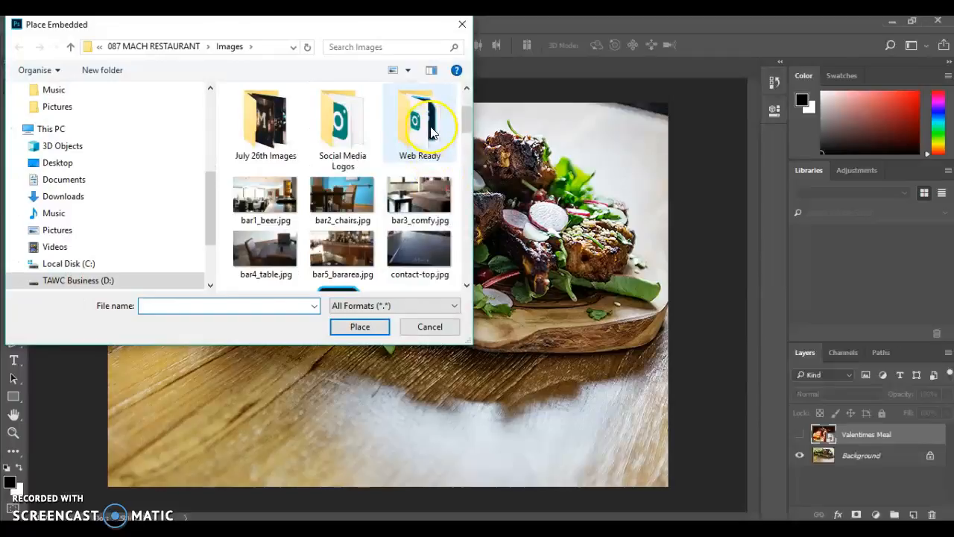
pyautogui.scroll(2, 432, 131)
pyautogui.doubleClick(429, 179)
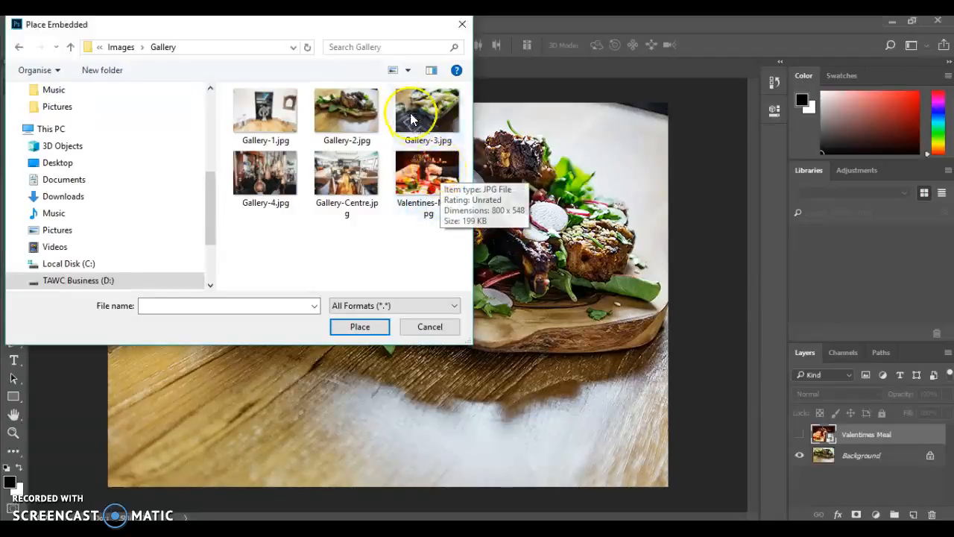
pyautogui.click(70, 47)
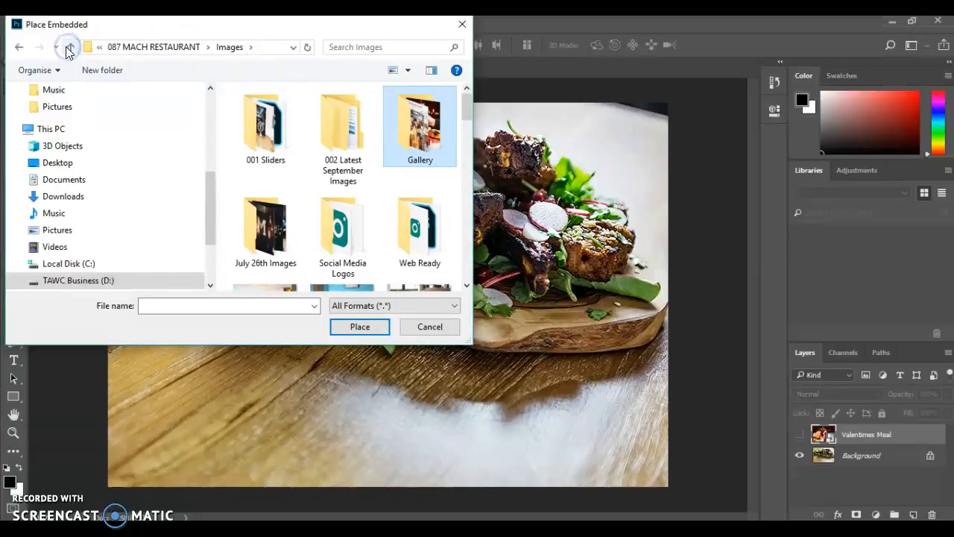
pyautogui.scroll(-10, 219, 177)
pyautogui.scroll(1, 297, 170)
pyautogui.scroll(-1, 297, 170)
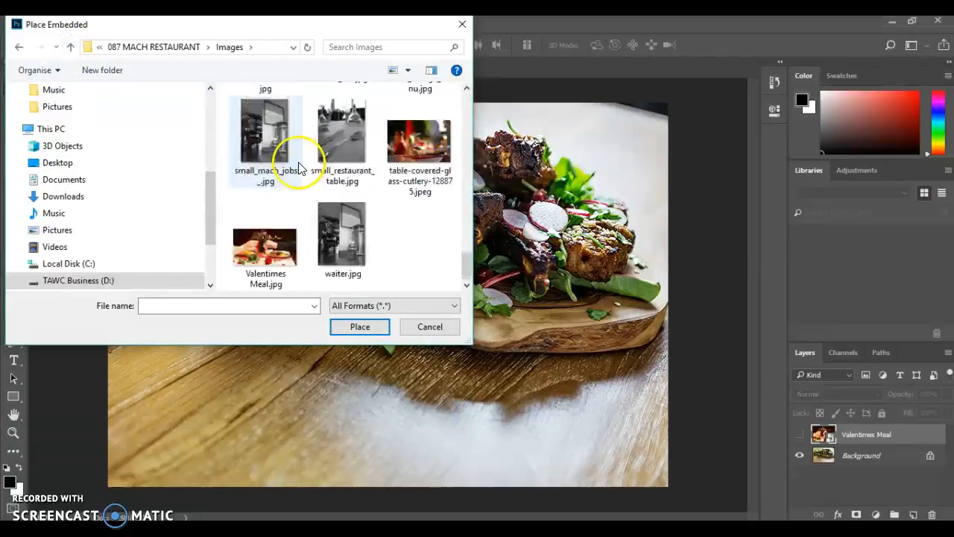
pyautogui.click(262, 249)
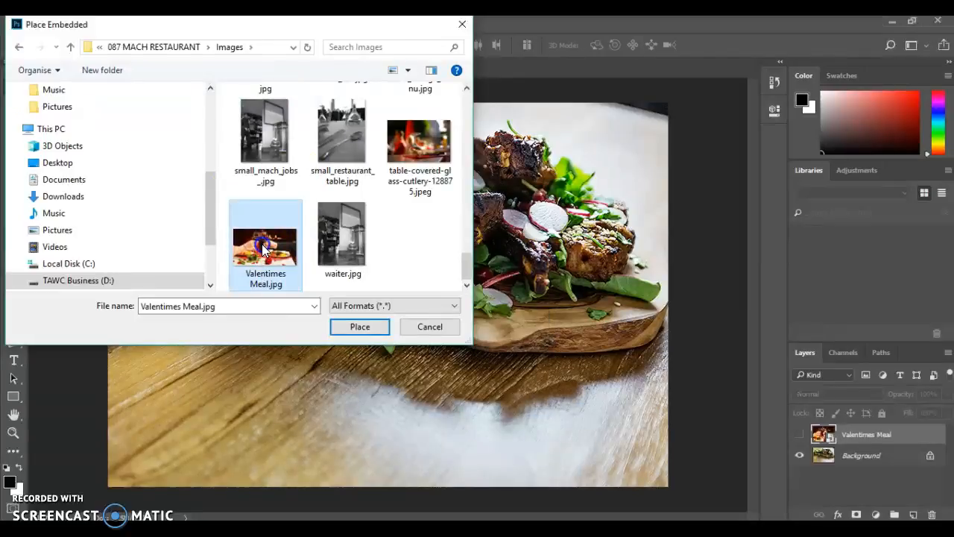
pyautogui.click(377, 326)
pyautogui.moveTo(306, 246); pyautogui.dragTo(247, 208)
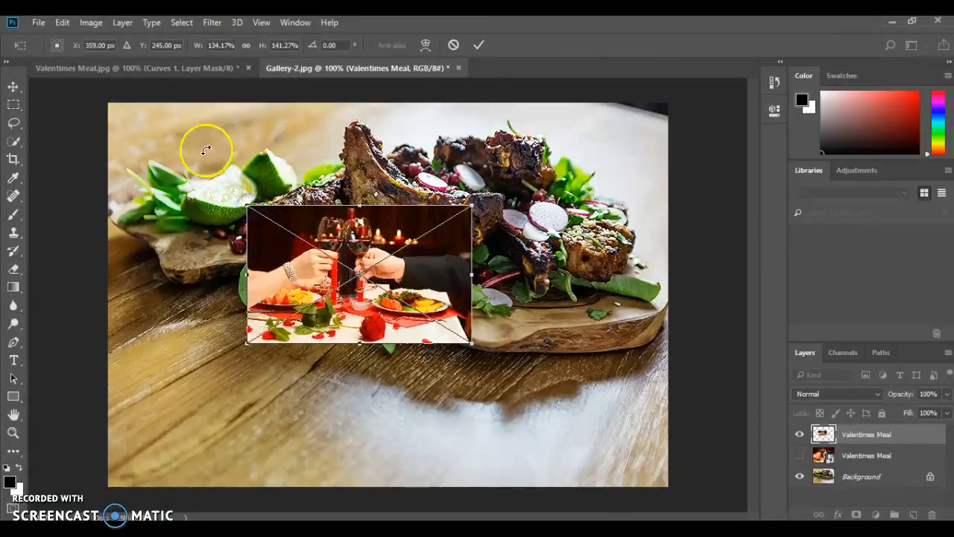
pyautogui.click(62, 22)
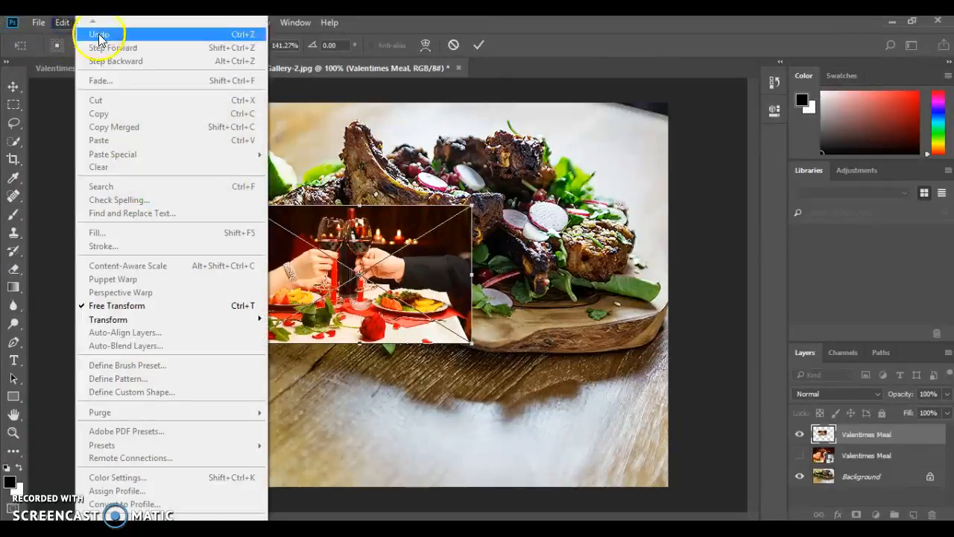
pyautogui.click(100, 31)
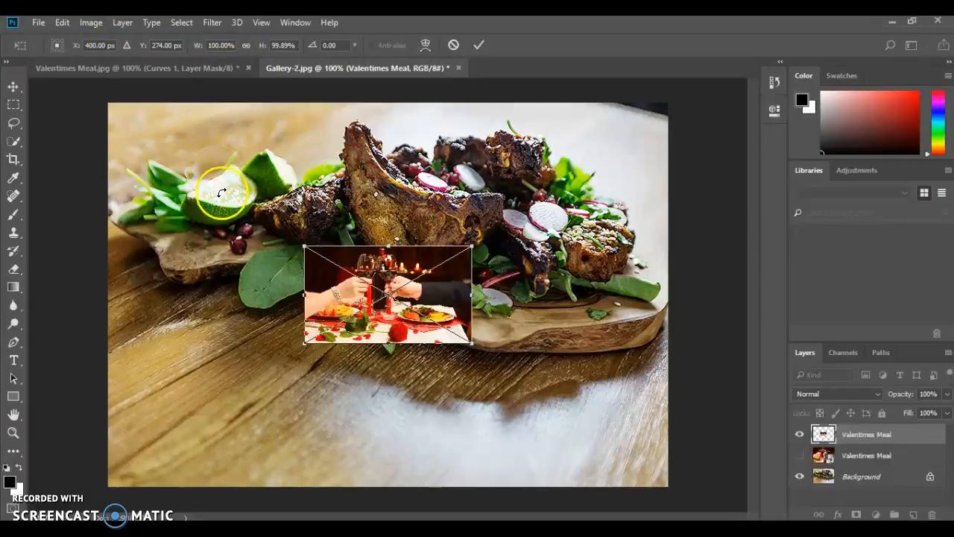
# Scale the placed Valentimes Meal image proportionally to about 407% so it covers the whole canvas
pyautogui.moveTo(306, 247); pyautogui.dragTo(44, 94)
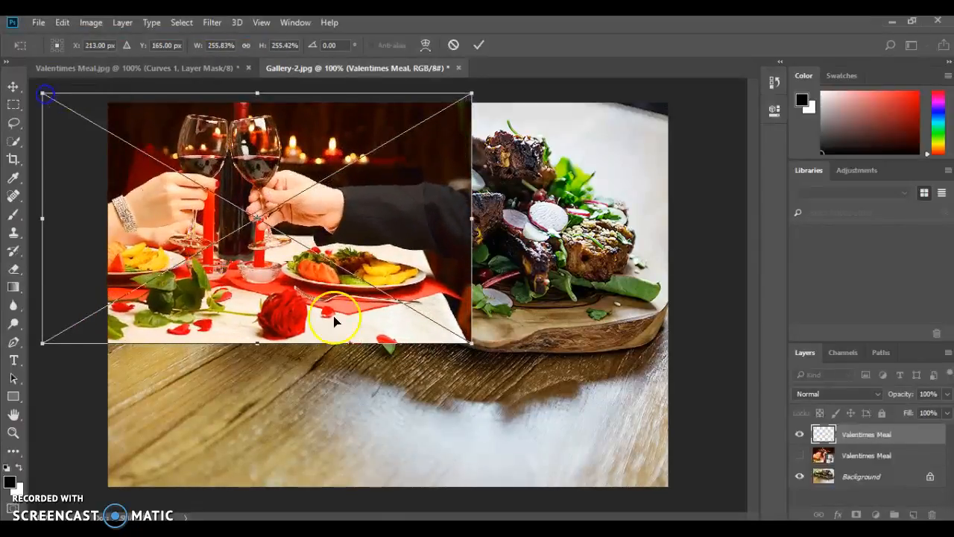
pyautogui.moveTo(471, 342); pyautogui.dragTo(715, 502)
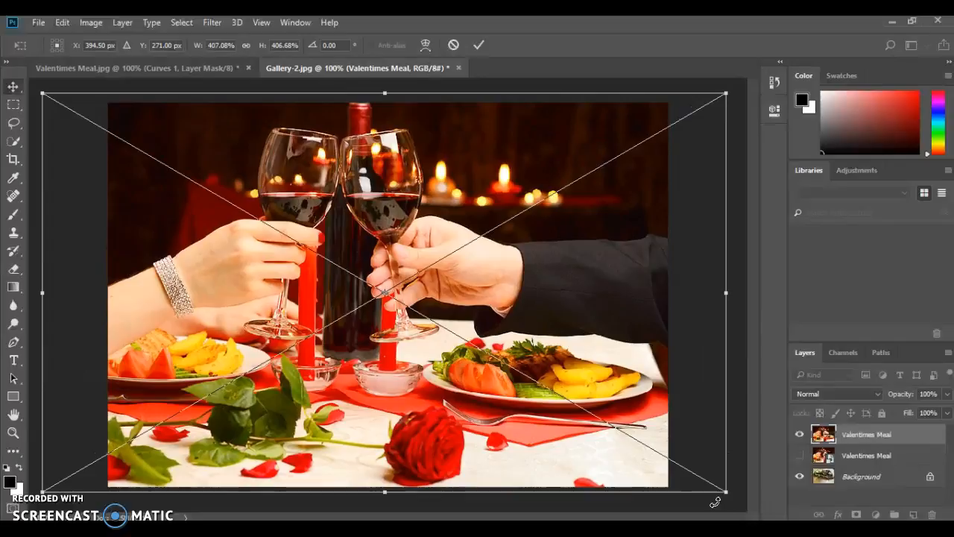
pyautogui.press('Return')
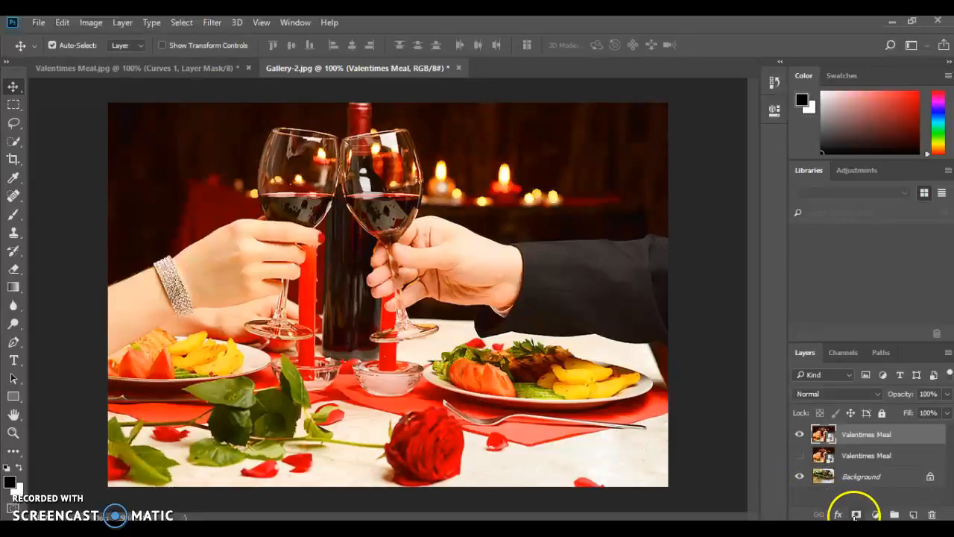
# Add a Curves adjustment layer above the placed image with the Lighter (RGB) preset
pyautogui.click(877, 515)
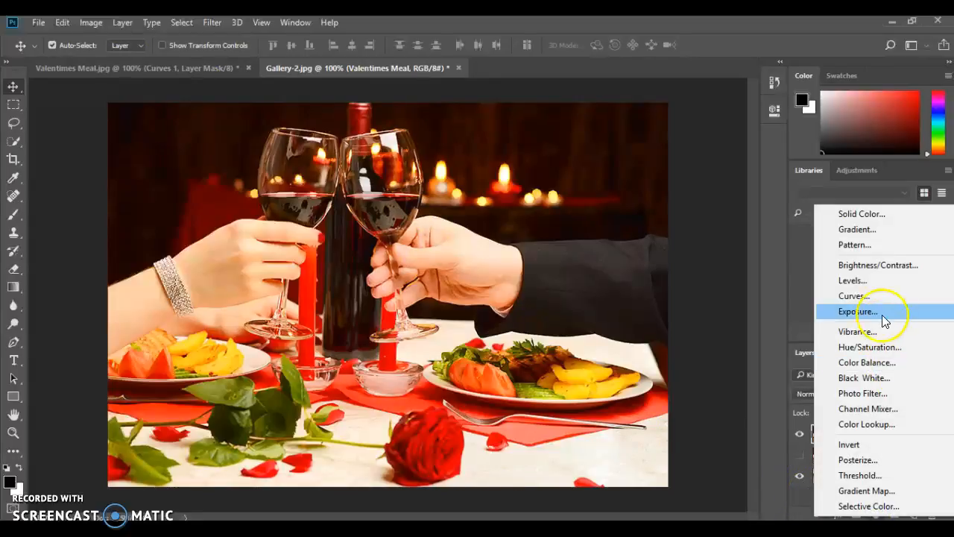
pyautogui.click(871, 296)
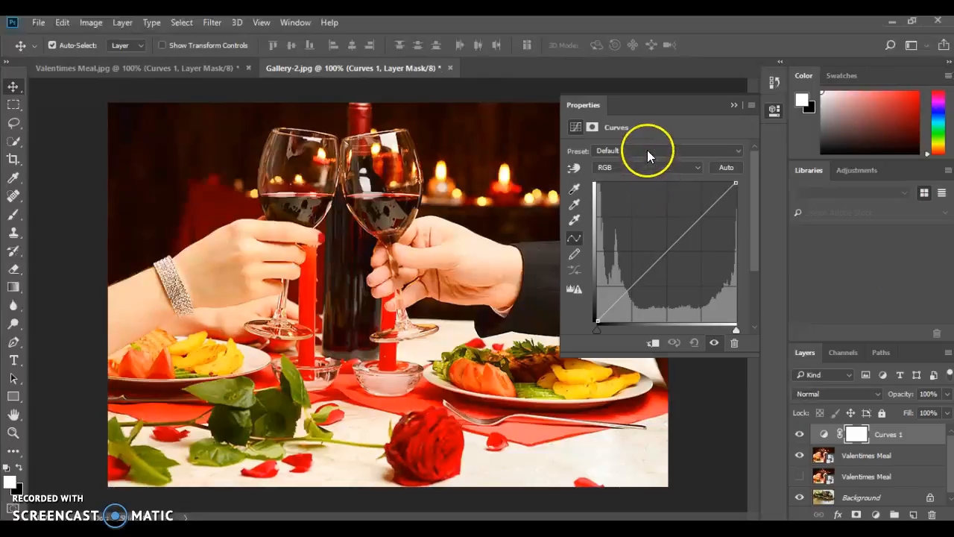
pyautogui.click(648, 152)
pyautogui.click(644, 234)
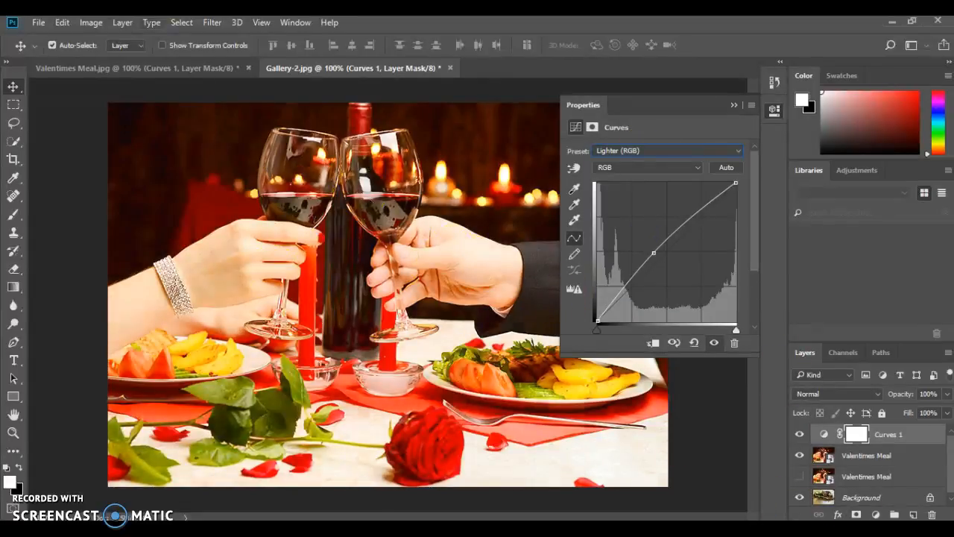
# Export the composition with Save for Web as a JPEG, overwriting Valentines-Meal.jpg in the Gallery folder
pyautogui.click(41, 25)
pyautogui.moveTo(61, 212)
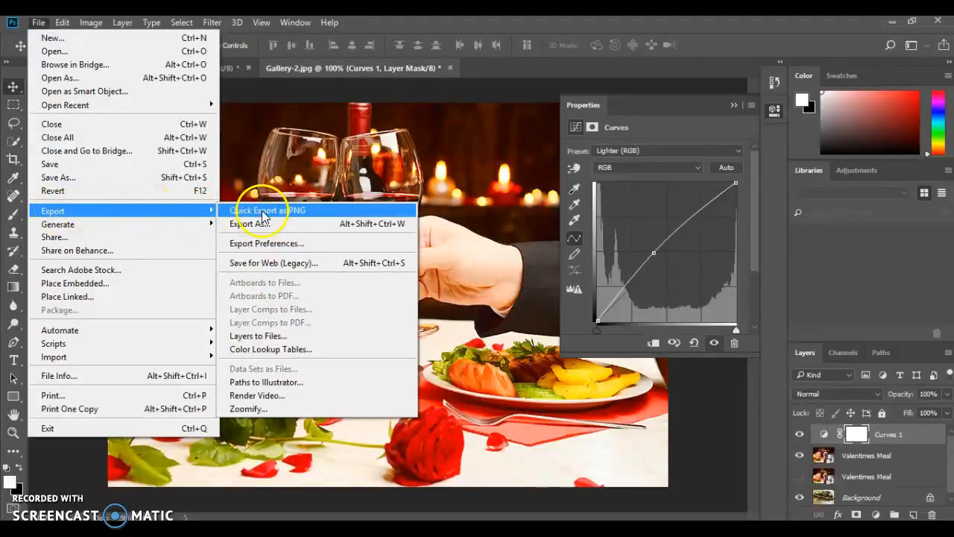
pyautogui.click(264, 263)
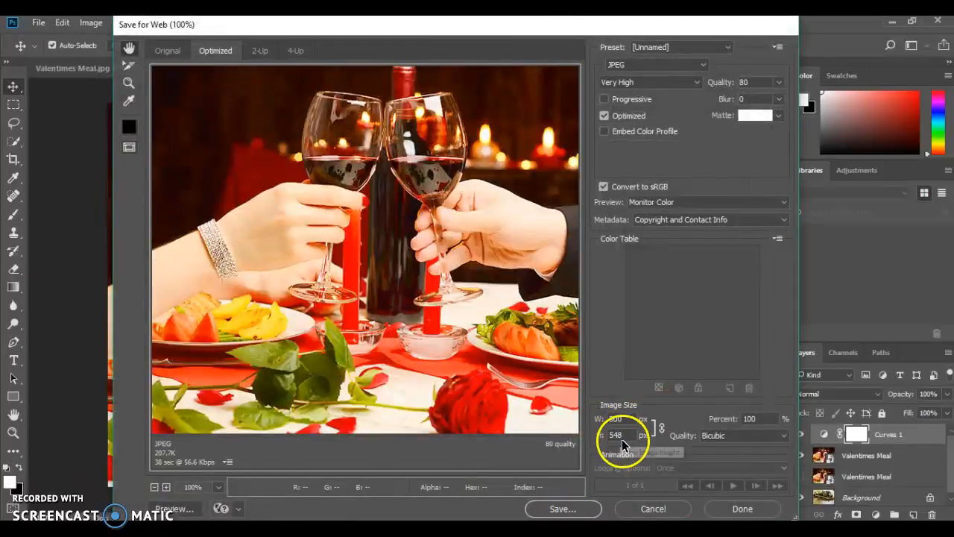
pyautogui.click(581, 511)
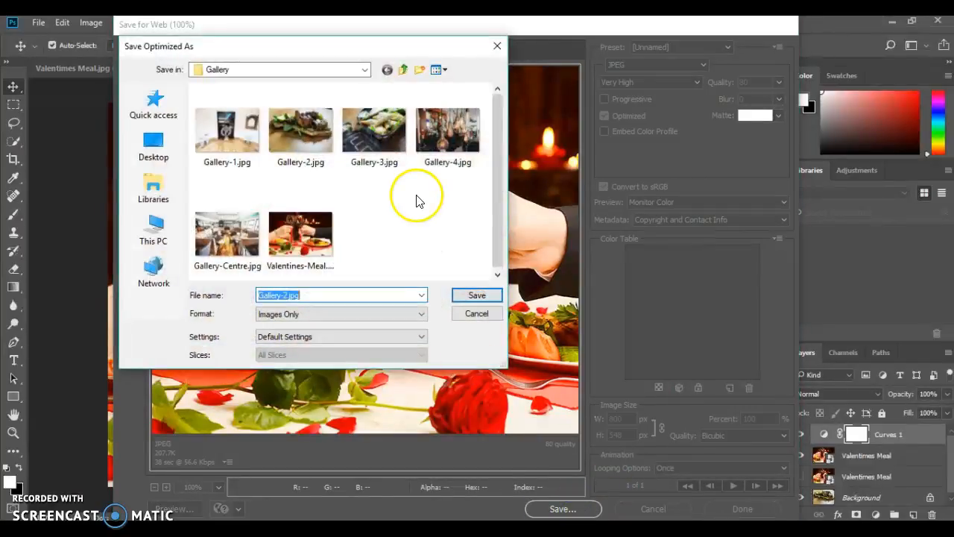
pyautogui.click(300, 237)
pyautogui.click(475, 298)
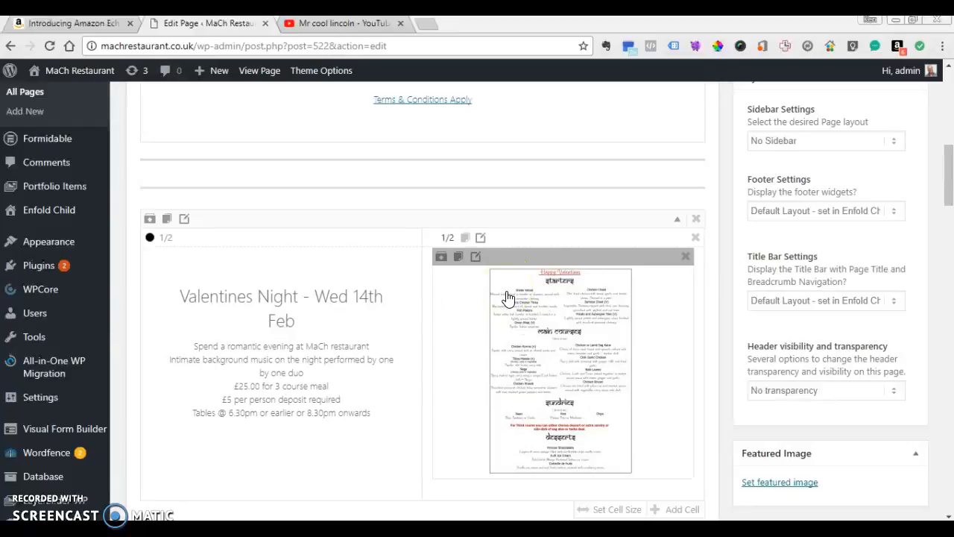
# In the WordPress page editor, replace the Valentines Night row's menu image with Valentines-Meal at Full Size – 800 × 548 and save the element
pyautogui.click(522, 312)
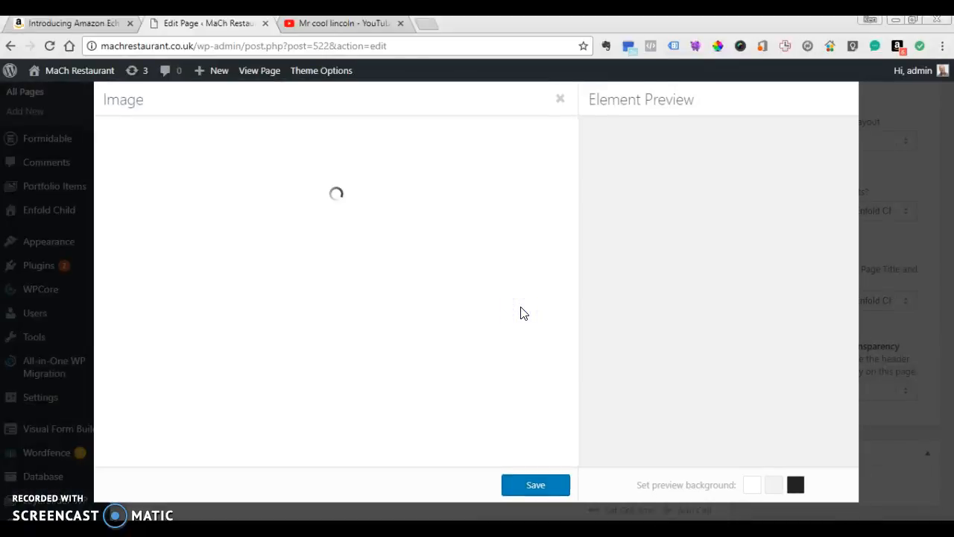
pyautogui.click(175, 171)
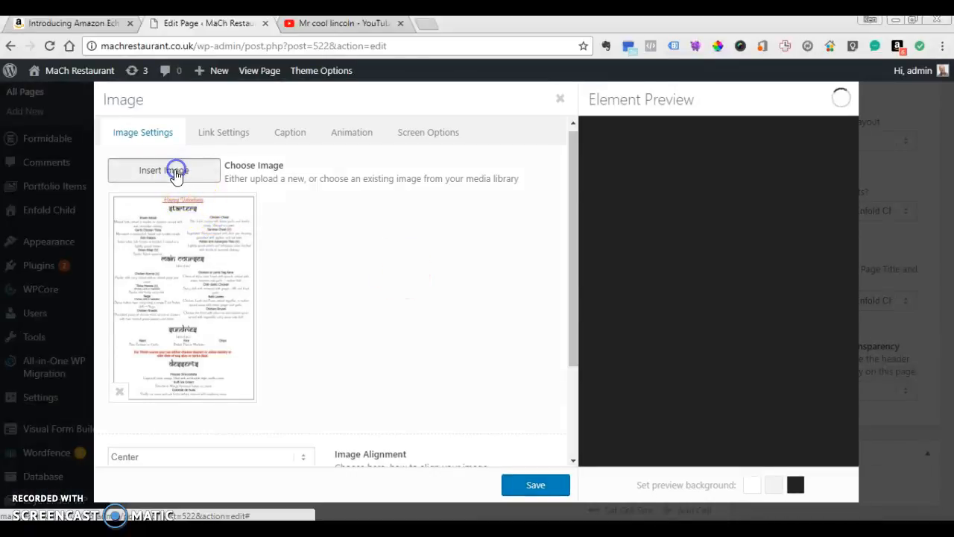
pyautogui.click(73, 214)
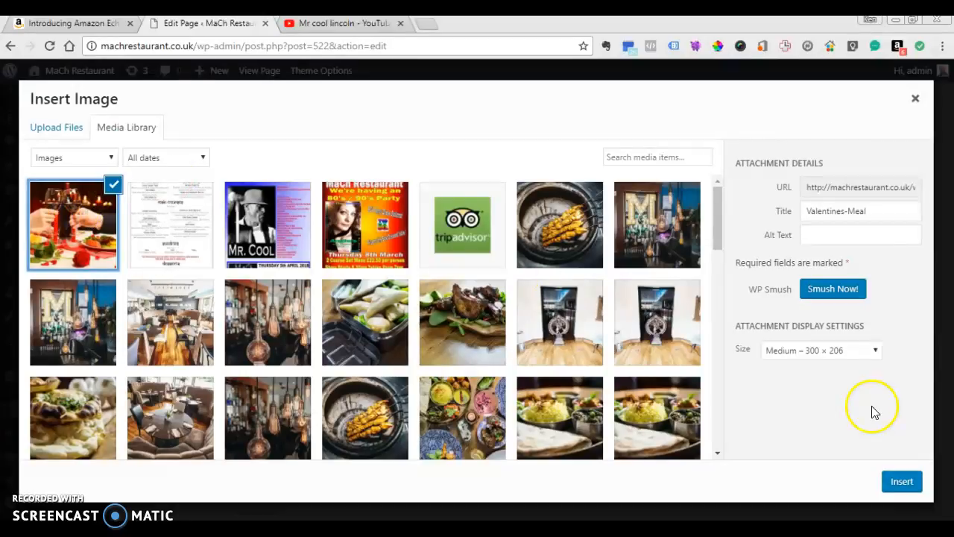
pyautogui.click(853, 352)
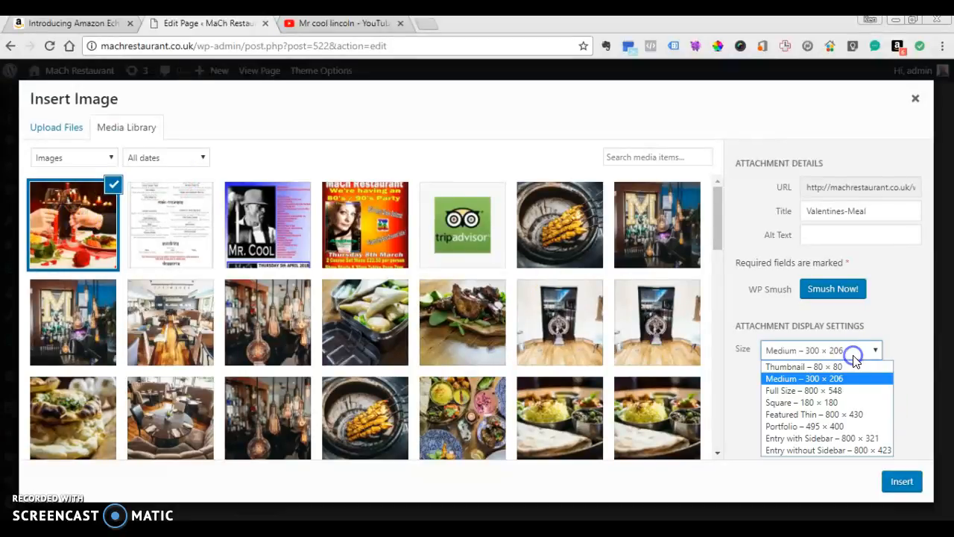
pyautogui.click(833, 391)
pyautogui.click(906, 487)
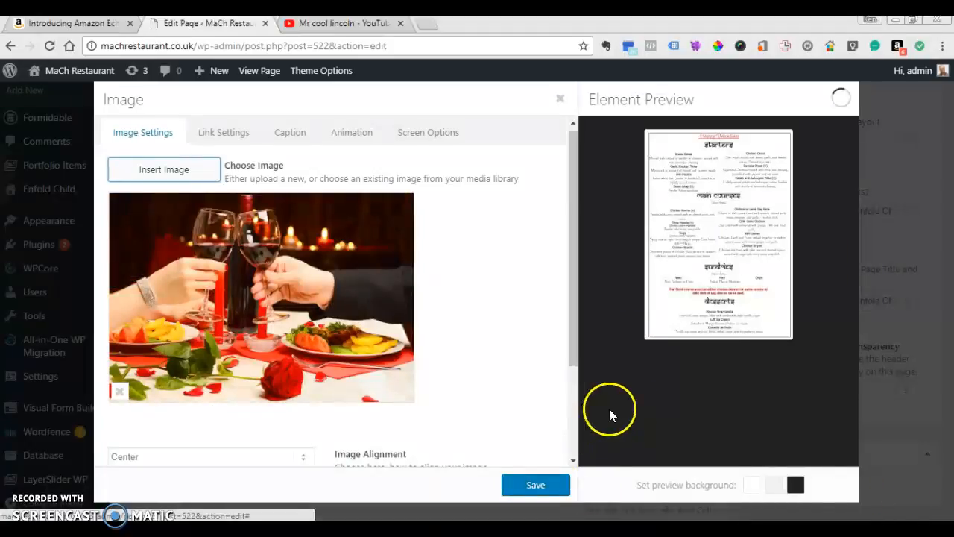
pyautogui.click(549, 489)
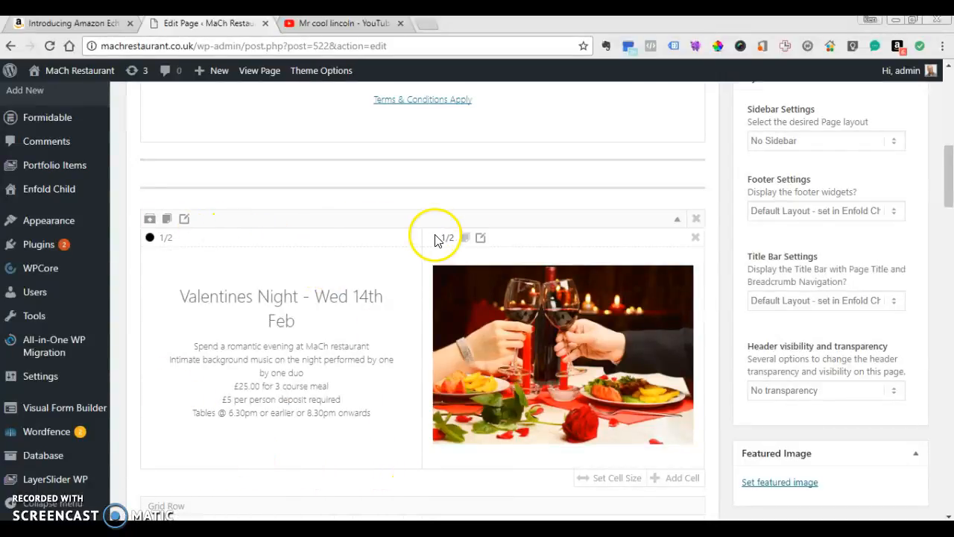
# Set the custom background colour of the Valentines Night row's image cell to black (#000000) and save the cell
pyautogui.click(482, 240)
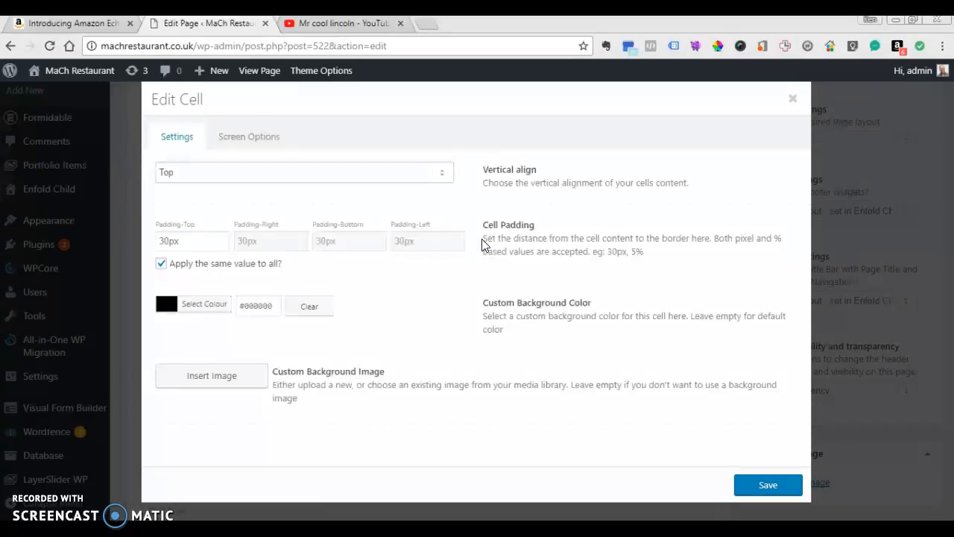
pyautogui.click(197, 304)
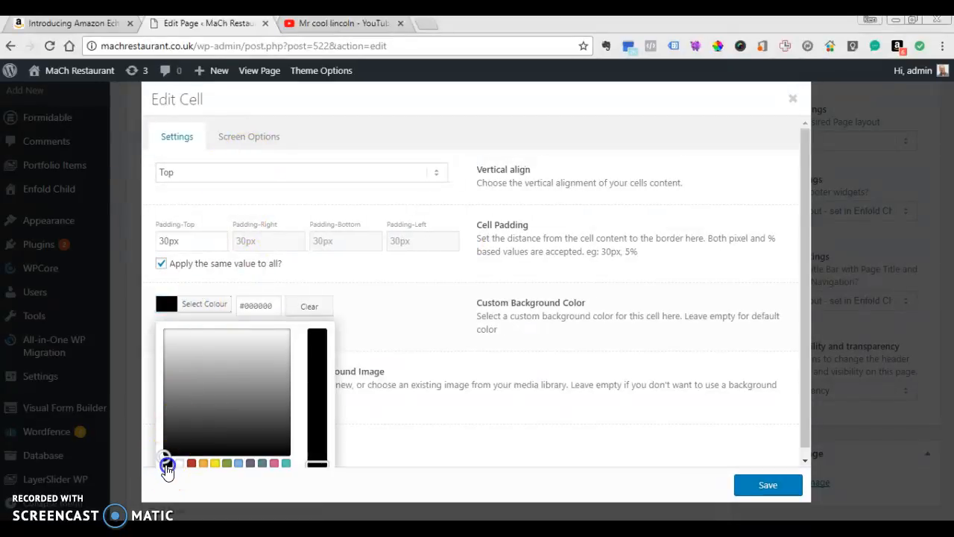
pyautogui.click(776, 488)
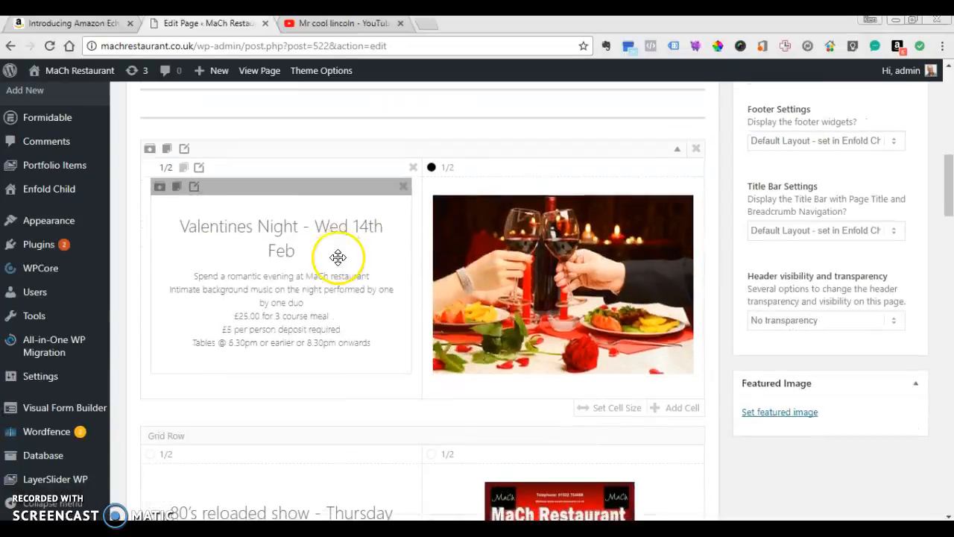
pyautogui.scroll(1, 338, 257)
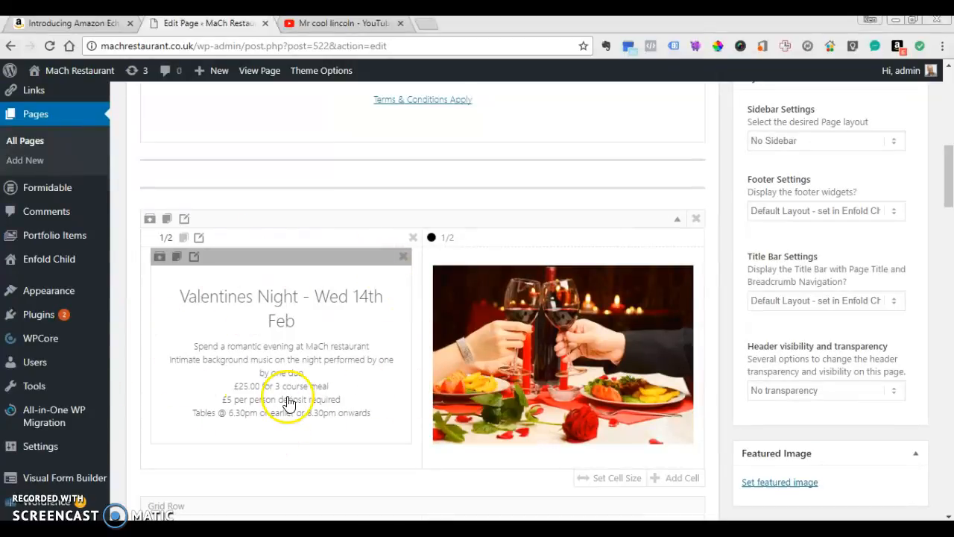
# Split the Valentines Night heading onto two lines by changing its text to "Valentines Night <br />Wed 14th Feb", and save it
pyautogui.click(270, 301)
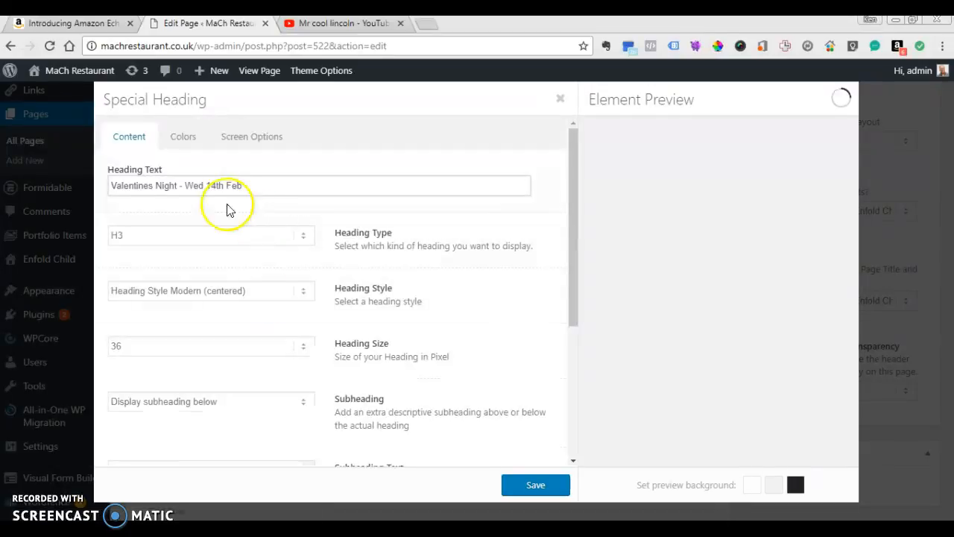
pyautogui.click(186, 184)
pyautogui.press('BackSpace')
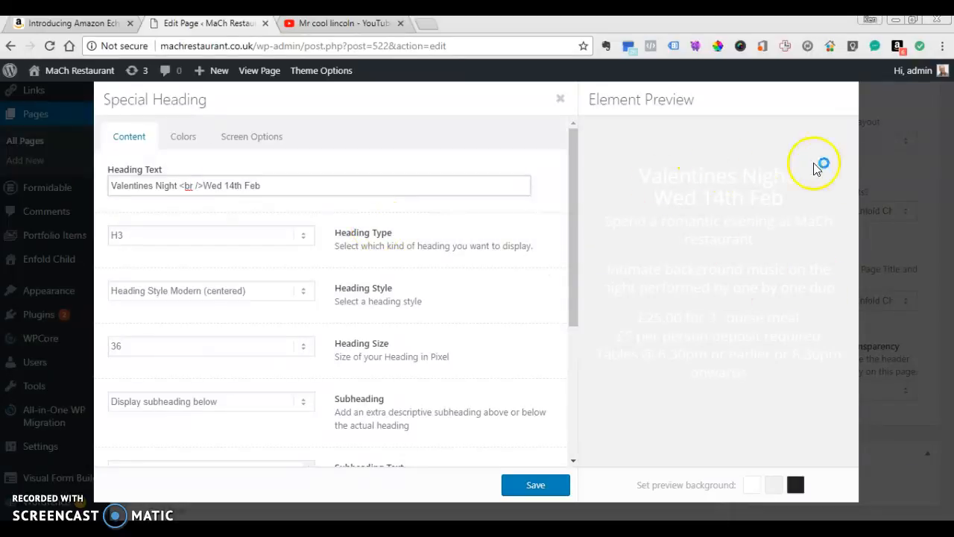
pyautogui.click(536, 485)
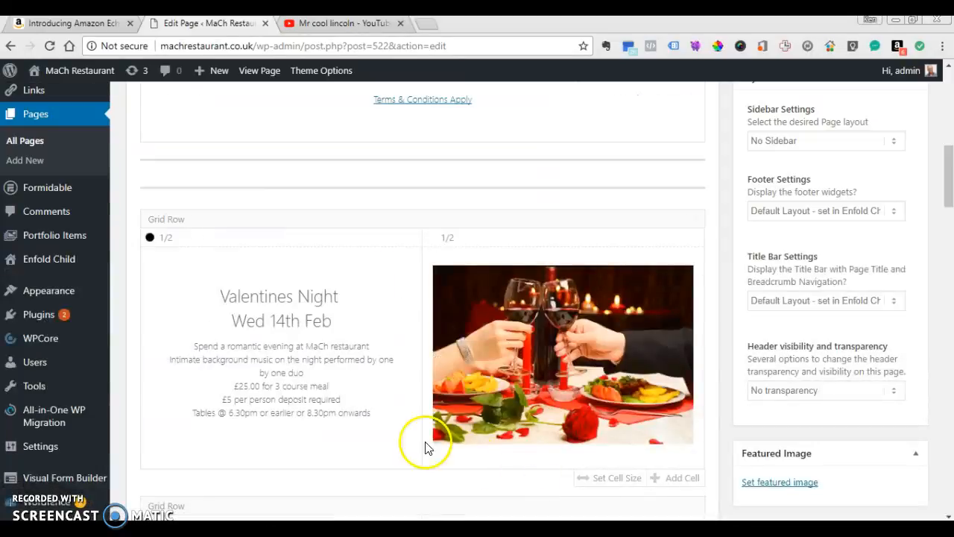
pyautogui.click(276, 289)
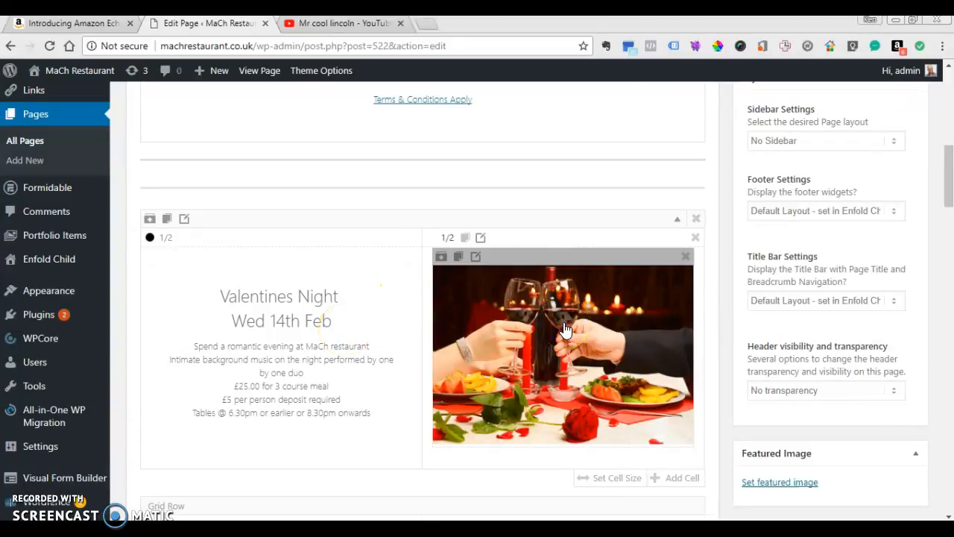
# Add an X Large, centre-aligned button labelled "Download Menu" beneath the Valentines Night text
pyautogui.scroll(-2, 460, 268)
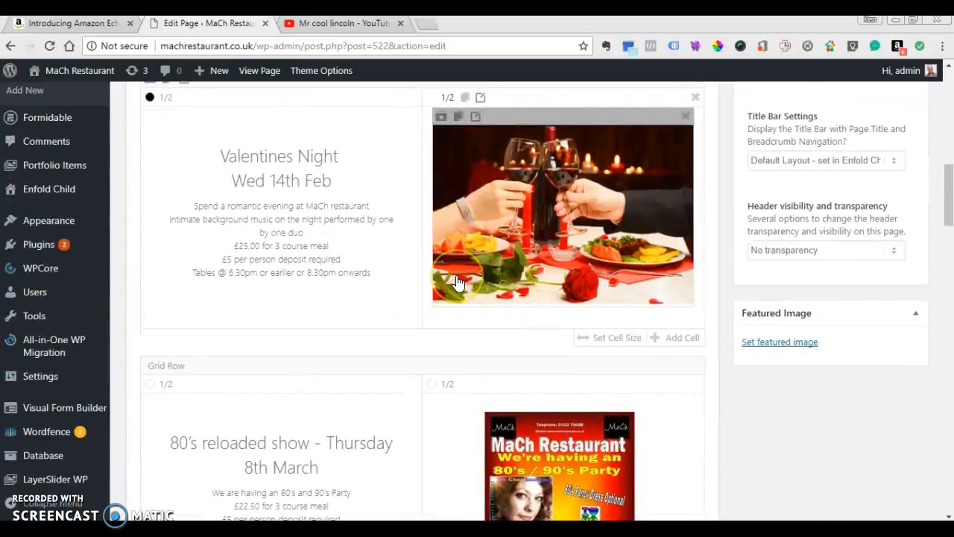
pyautogui.scroll(1, 458, 282)
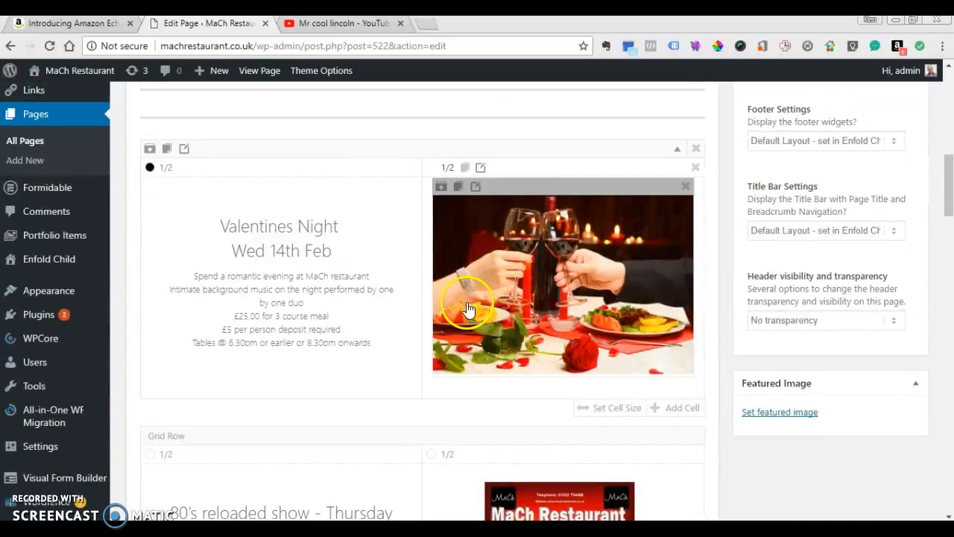
pyautogui.scroll(10, 469, 302)
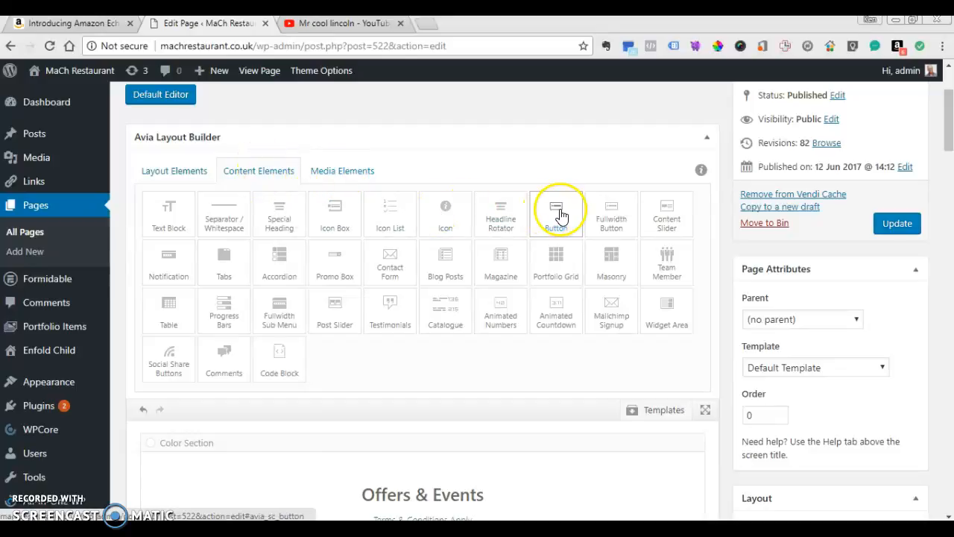
pyautogui.moveTo(560, 215); pyautogui.dragTo(252, 356)
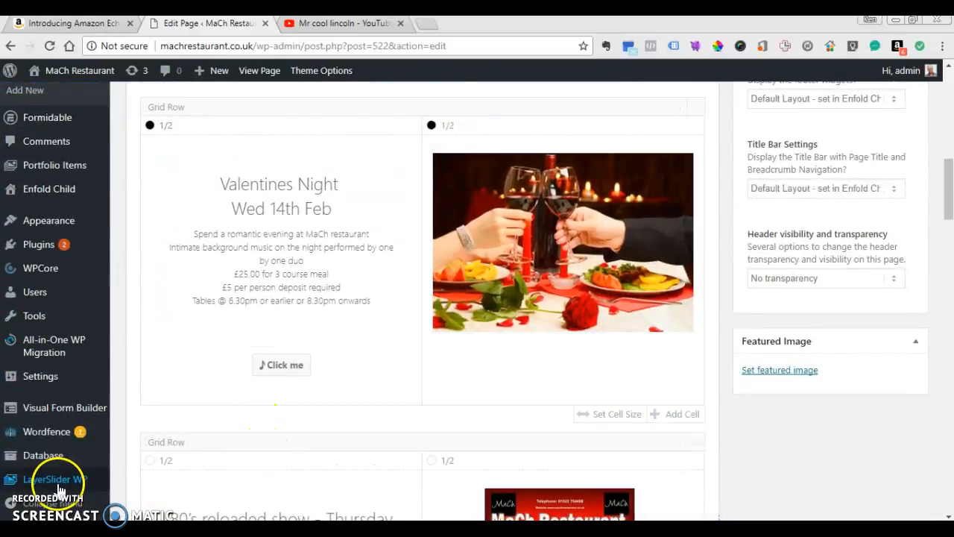
pyautogui.moveTo(34, 489)
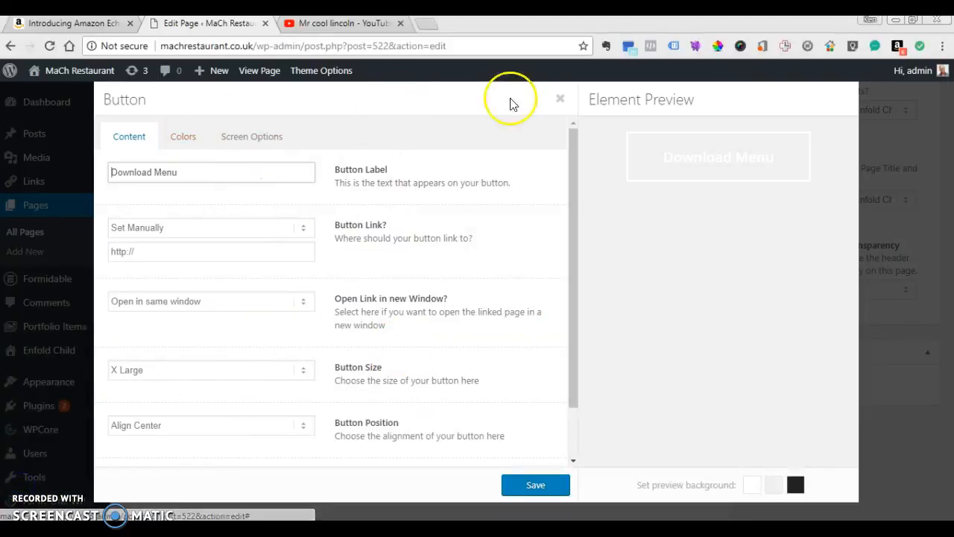
pyautogui.click(561, 101)
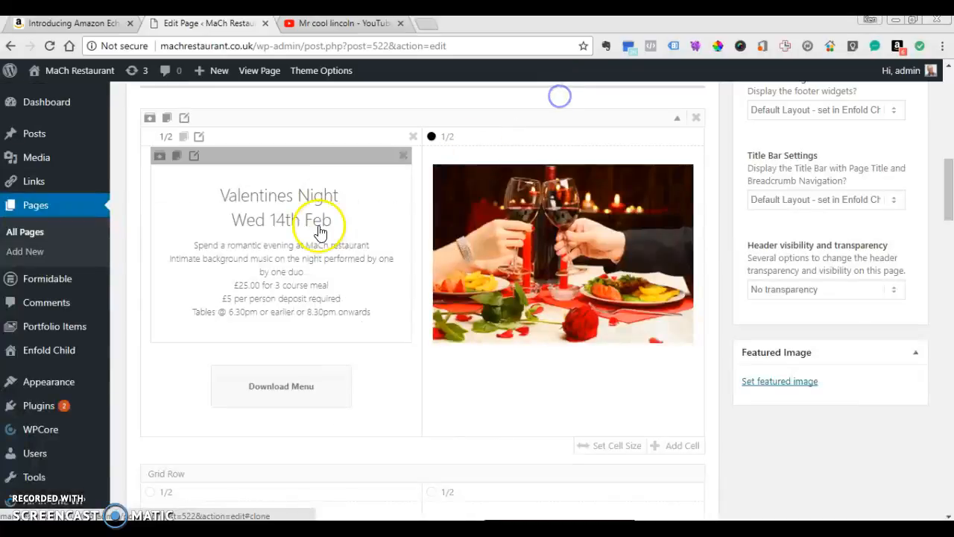
# Relabel the Valentines Night button "Click Here To Download Menu", keep the Light Transparent colour, and save the element
pyautogui.click(193, 351)
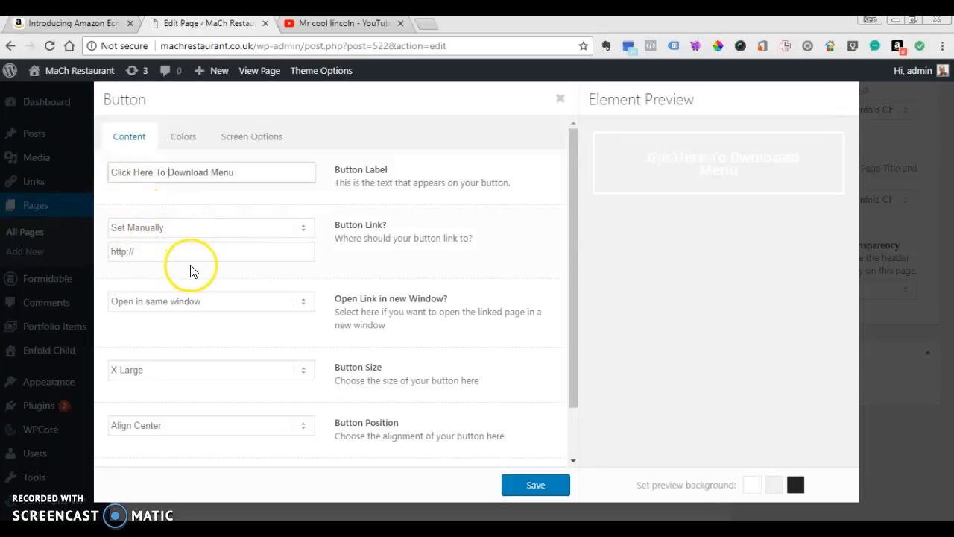
pyautogui.scroll(-1, 188, 280)
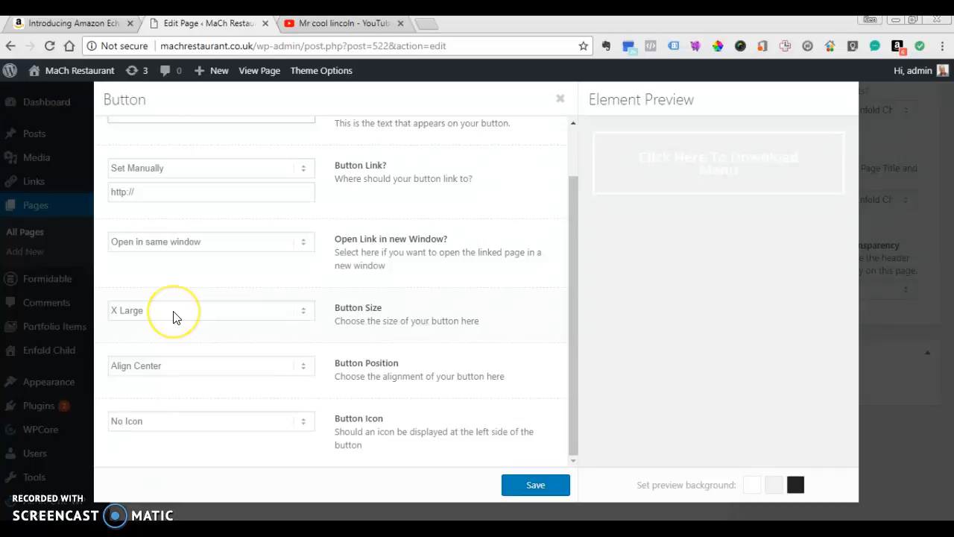
pyautogui.scroll(1, 197, 341)
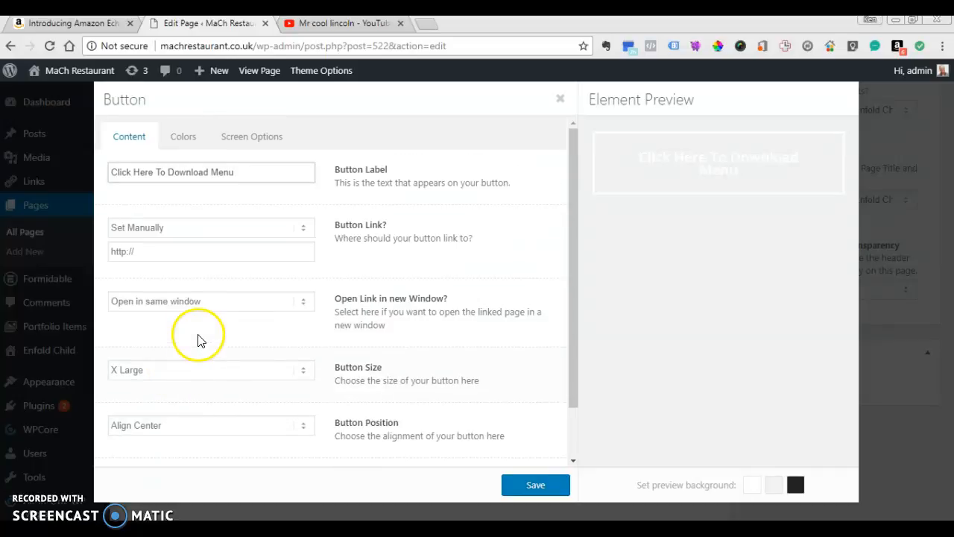
pyautogui.click(184, 138)
pyautogui.click(172, 174)
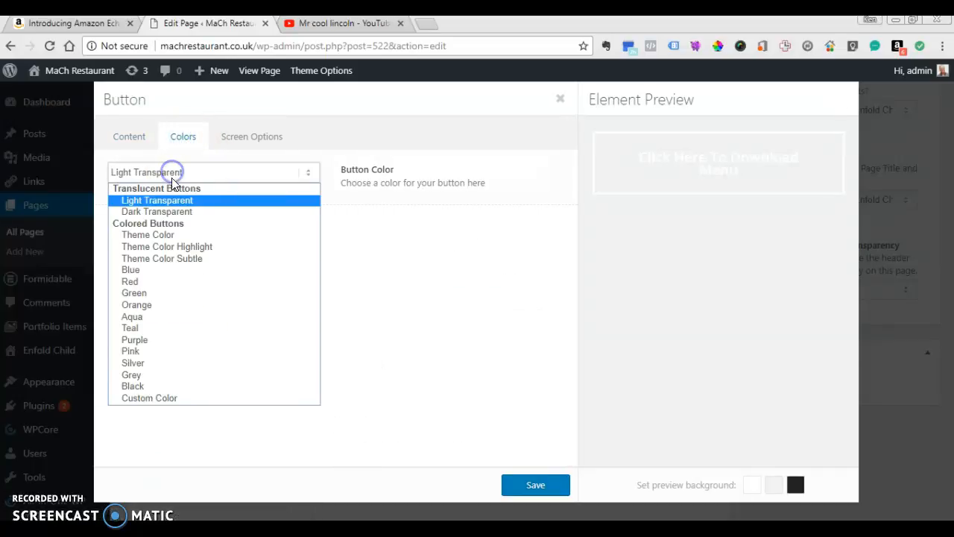
pyautogui.click(170, 201)
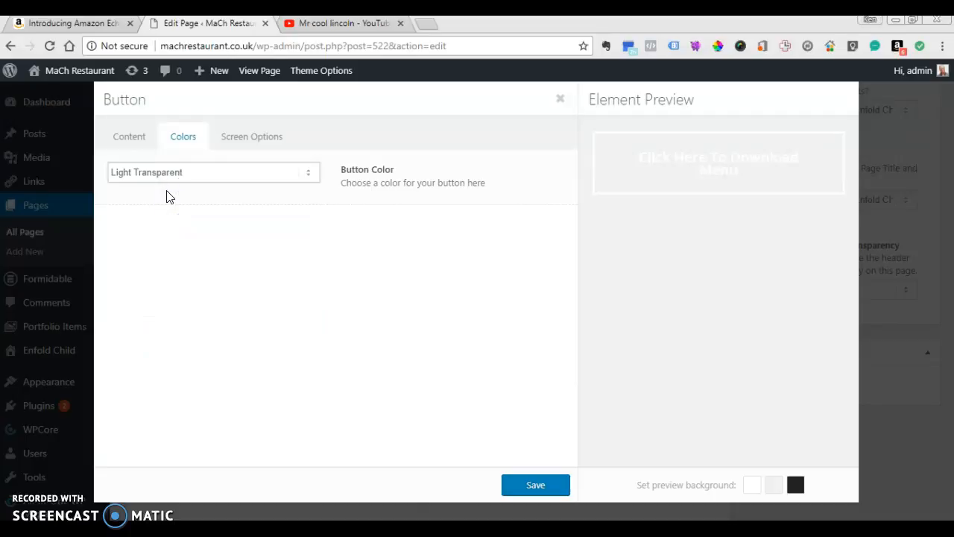
pyautogui.click(536, 484)
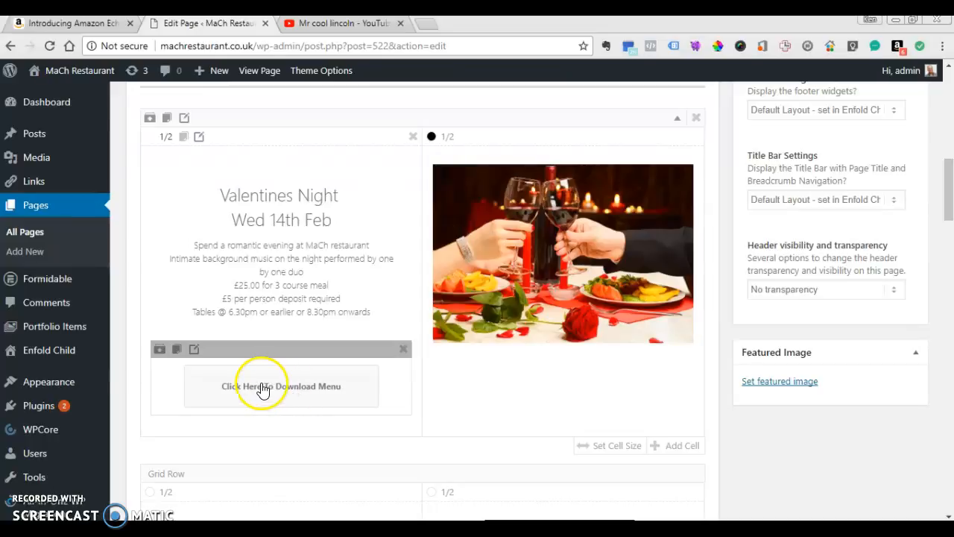
pyautogui.moveTo(41, 170)
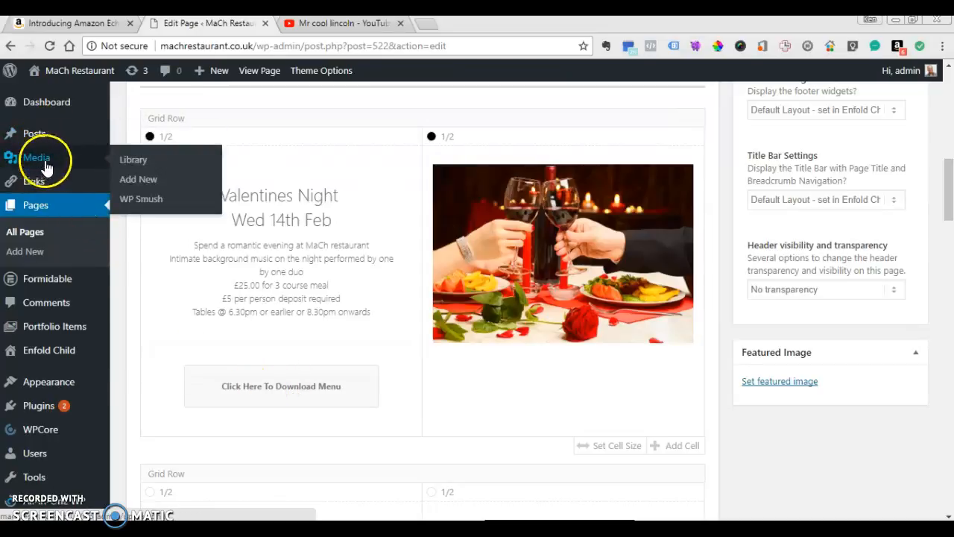
pyautogui.click(139, 160)
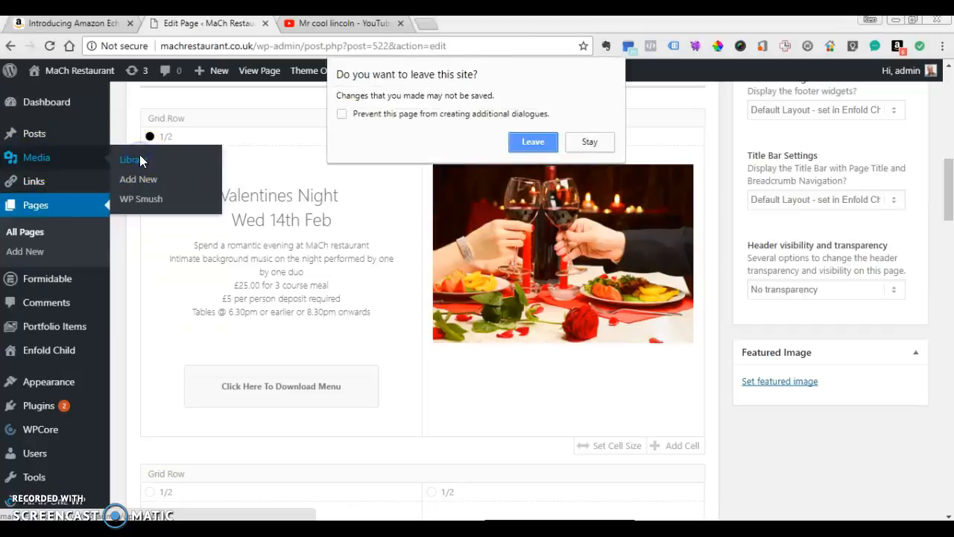
pyautogui.click(572, 142)
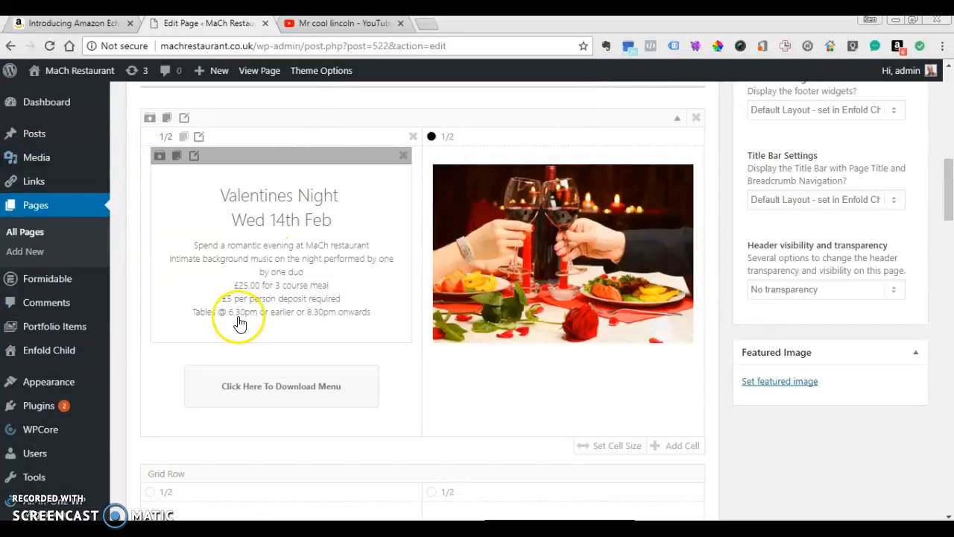
# Update the Offers & Events page and open the Media Library
pyautogui.scroll(10, 887, 302)
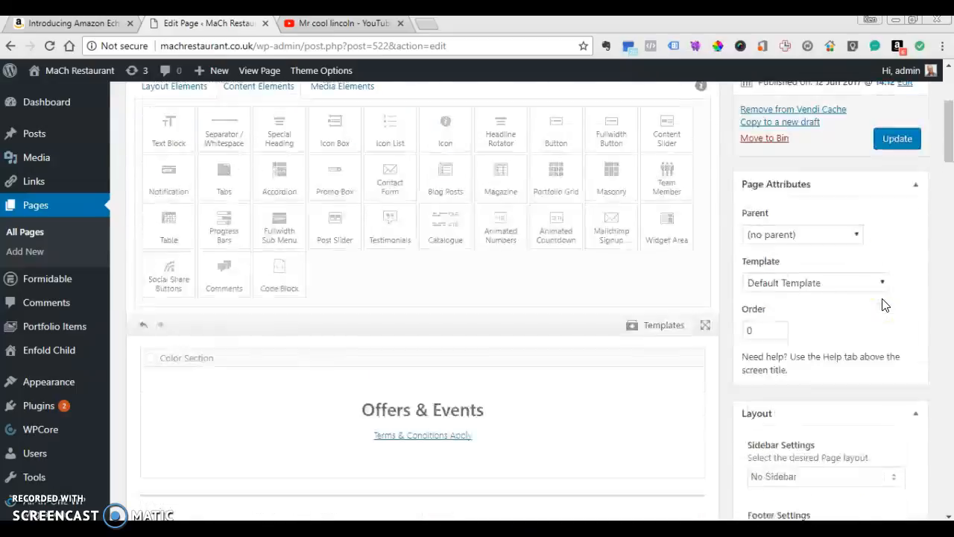
pyautogui.click(896, 263)
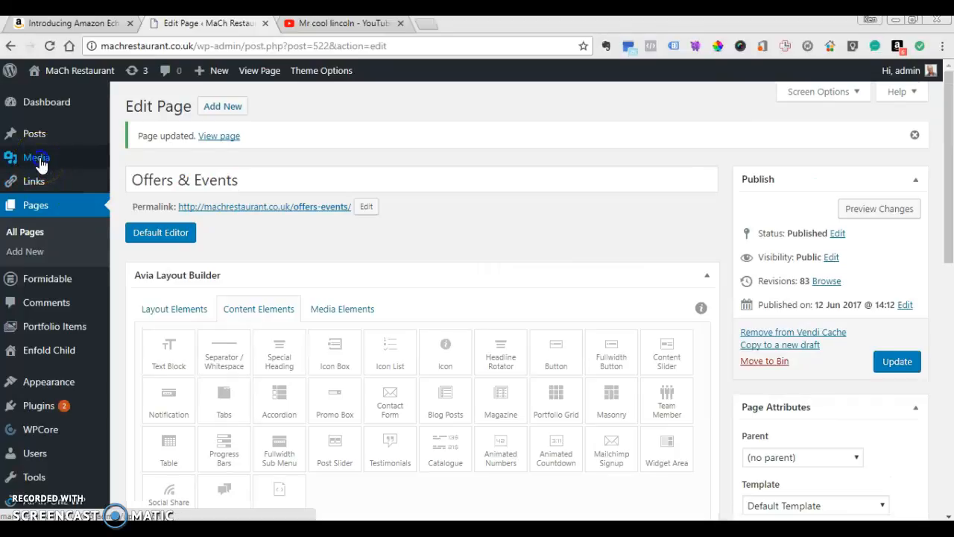
pyautogui.moveTo(41, 164)
pyautogui.click(127, 167)
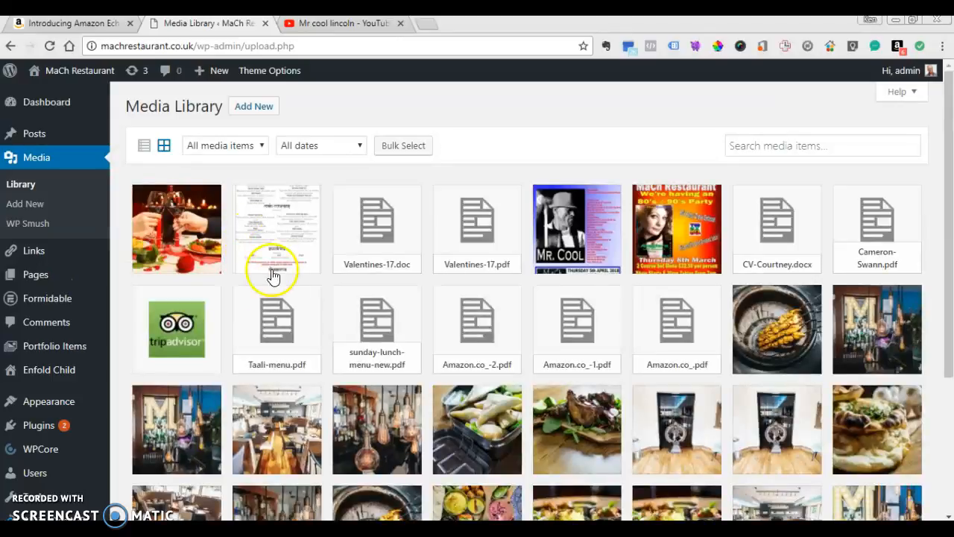
# Copy the file URL of the Valentines-17.jpg menu image from its attachment details, and close the details
pyautogui.click(288, 224)
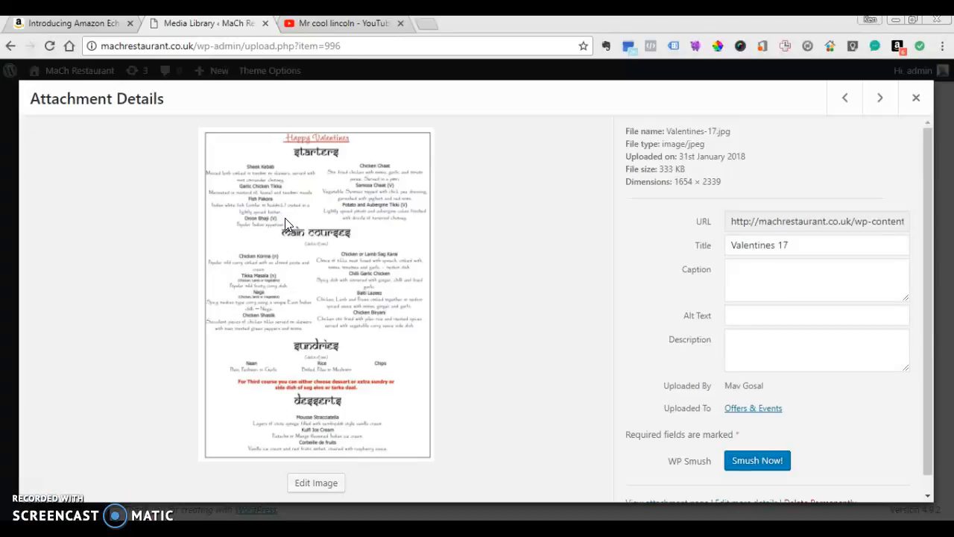
pyautogui.click(776, 219)
pyautogui.moveTo(760, 222); pyautogui.dragTo(698, 221)
pyautogui.rightClick(791, 218)
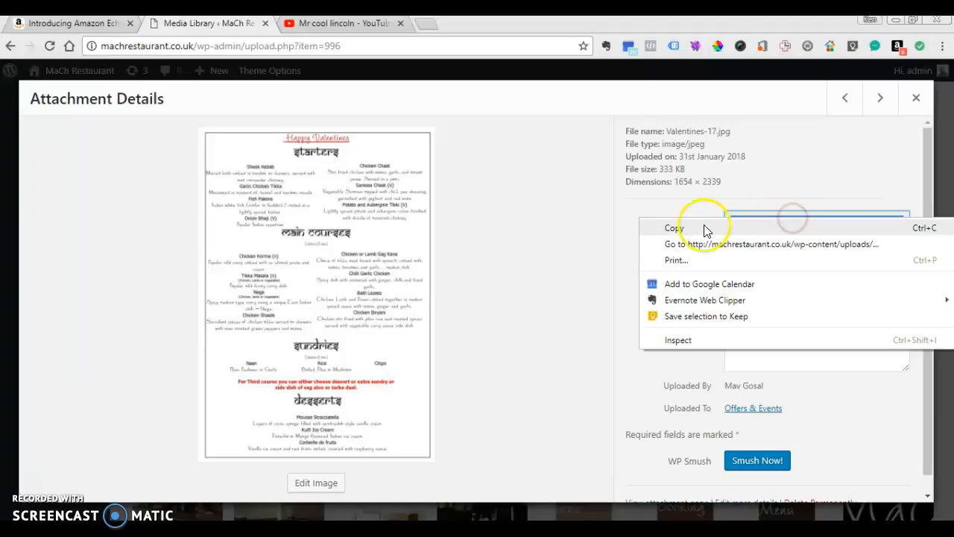
pyautogui.click(681, 230)
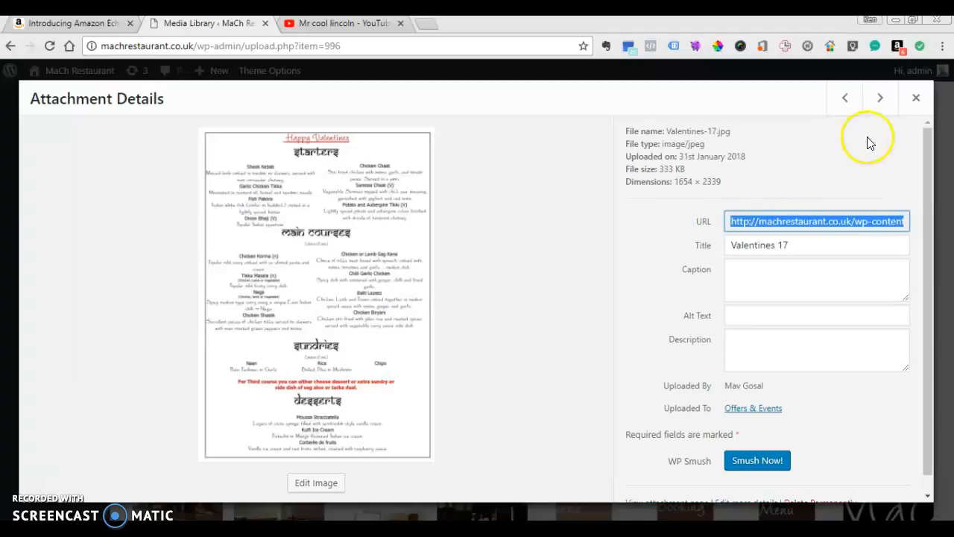
pyautogui.click(917, 97)
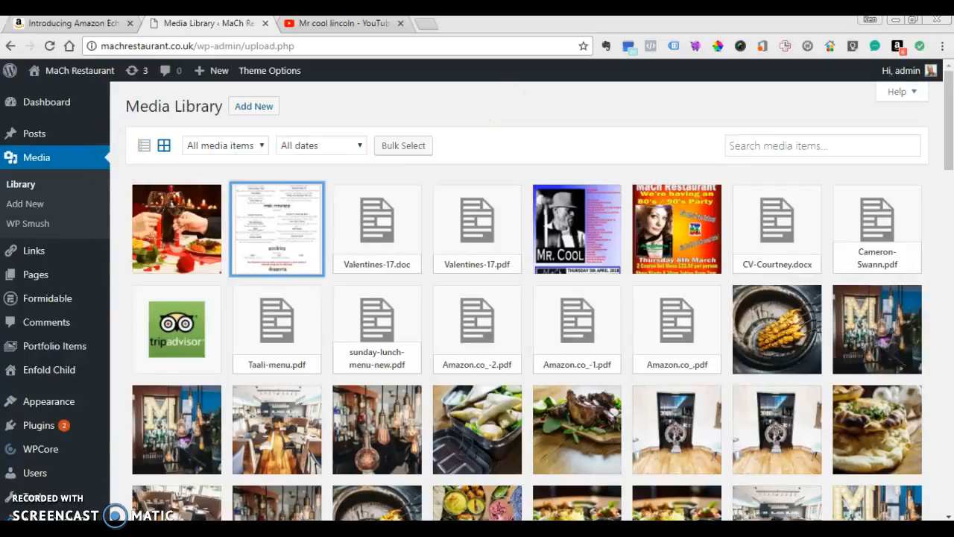
# Return to the Offers & Events page editor, show the content elements, and find the Valentines Night row
pyautogui.click(11, 51)
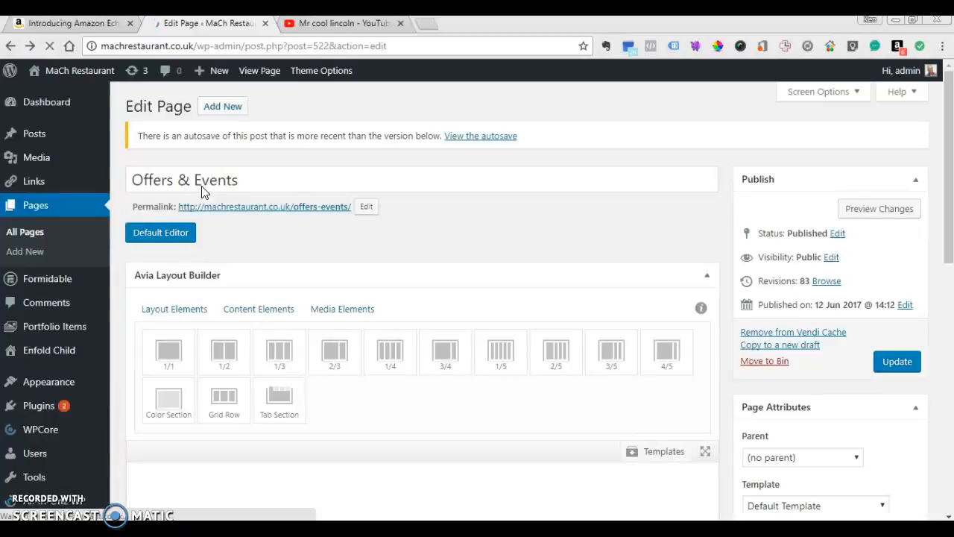
pyautogui.click(265, 308)
pyautogui.scroll(-1, 321, 328)
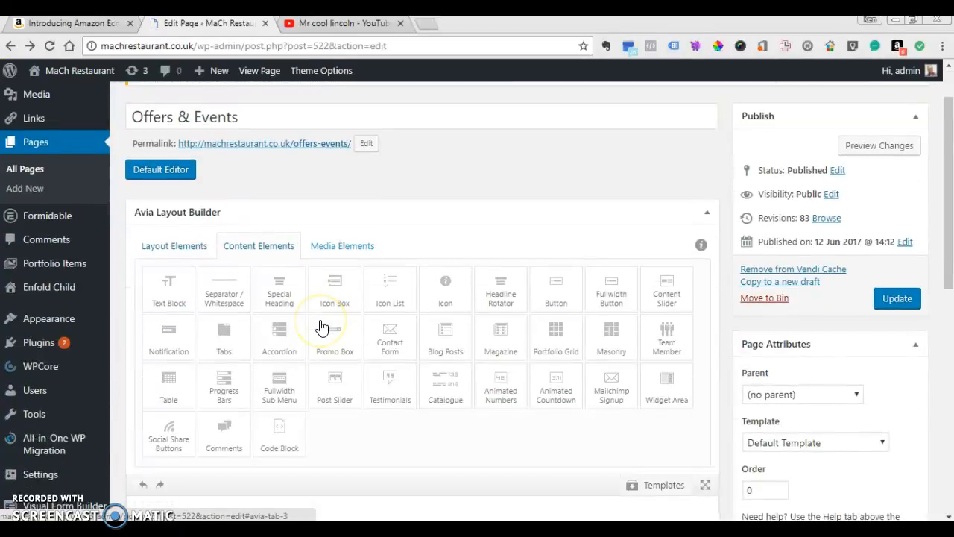
pyautogui.scroll(-7, 320, 323)
pyautogui.scroll(4, 319, 320)
pyautogui.scroll(-1, 319, 321)
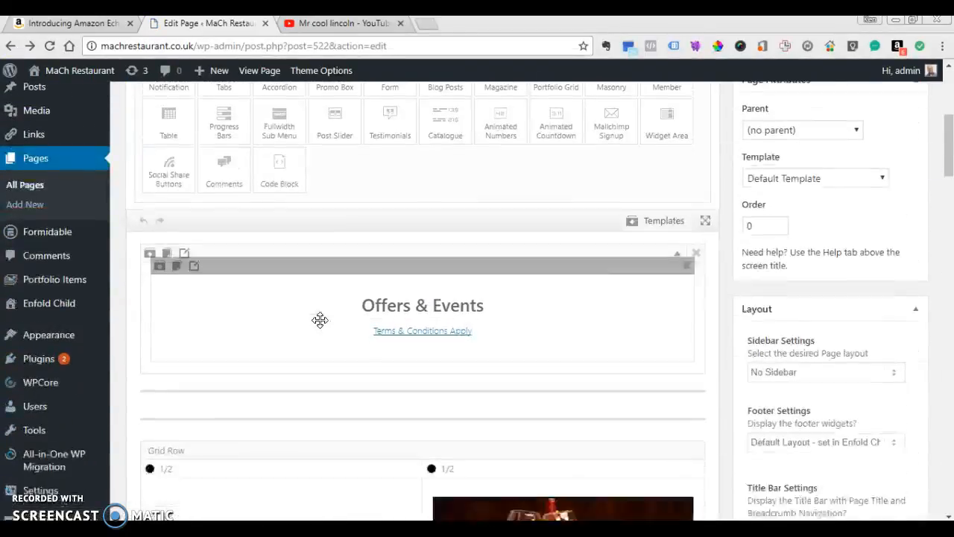
pyautogui.scroll(-6, 320, 320)
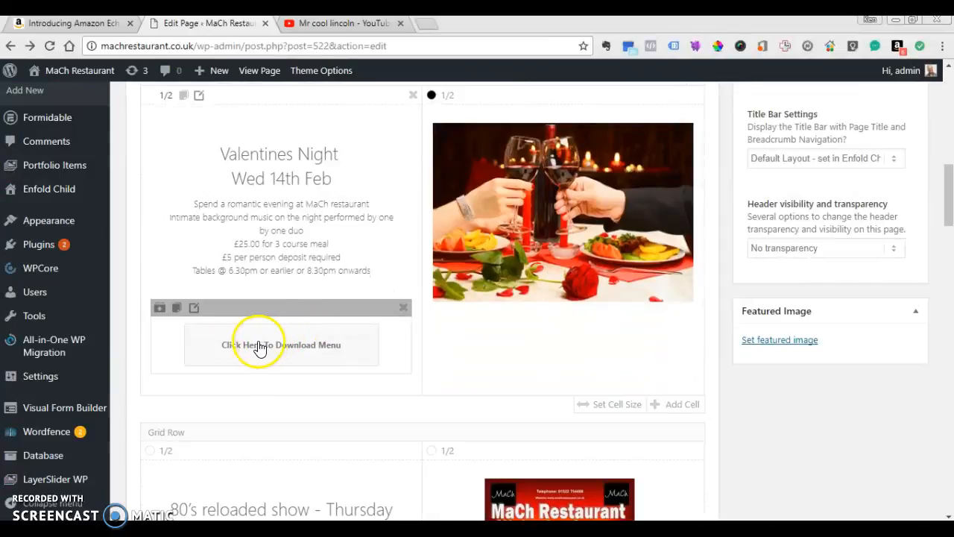
# Replace the Valentines Night button's manual link with the copied Valentines-17.jpg file URL and save the element
pyautogui.click(194, 308)
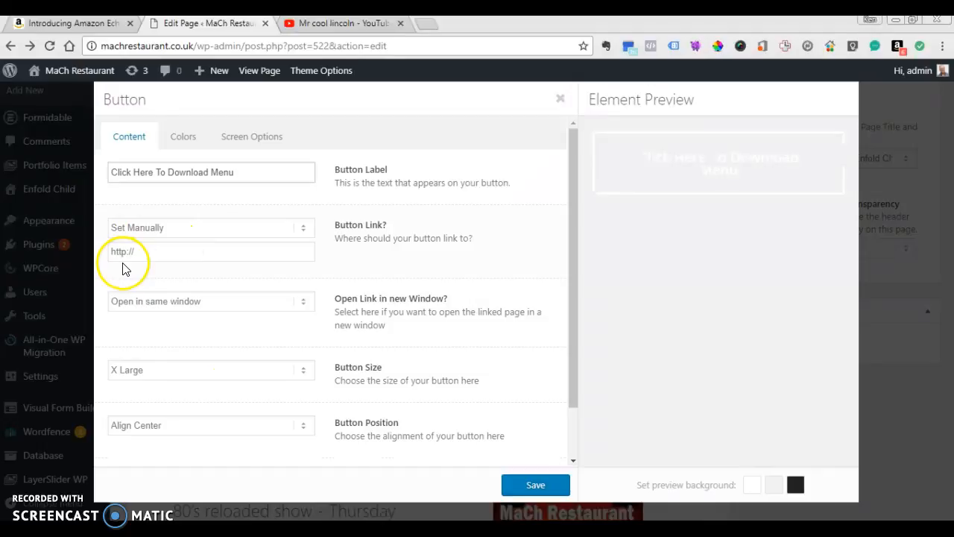
pyautogui.moveTo(106, 252); pyautogui.dragTo(133, 253)
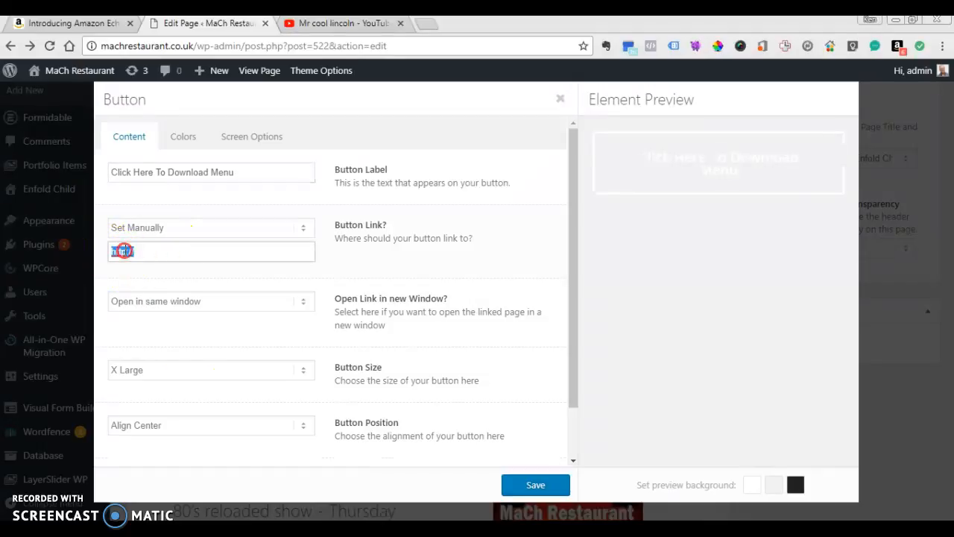
pyautogui.rightClick(123, 251)
pyautogui.click(176, 390)
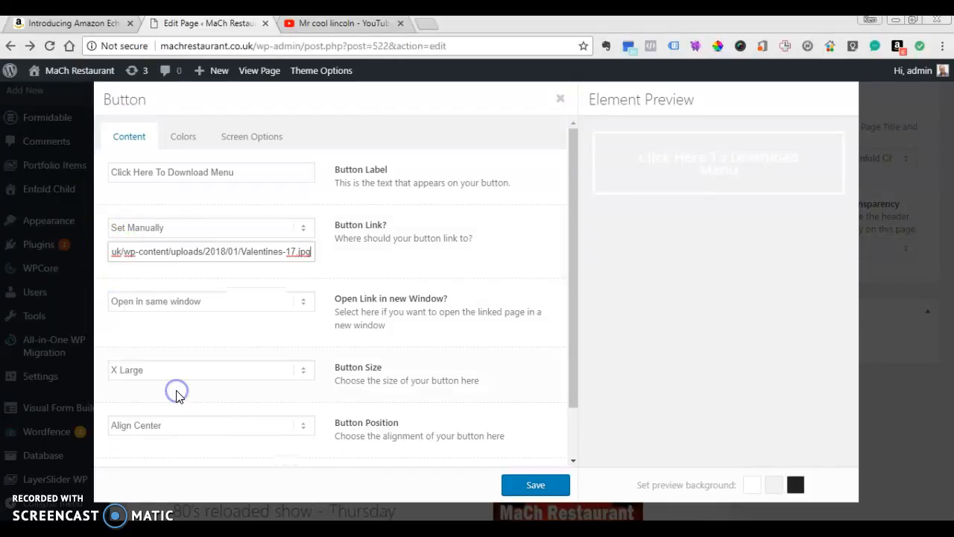
pyautogui.click(537, 484)
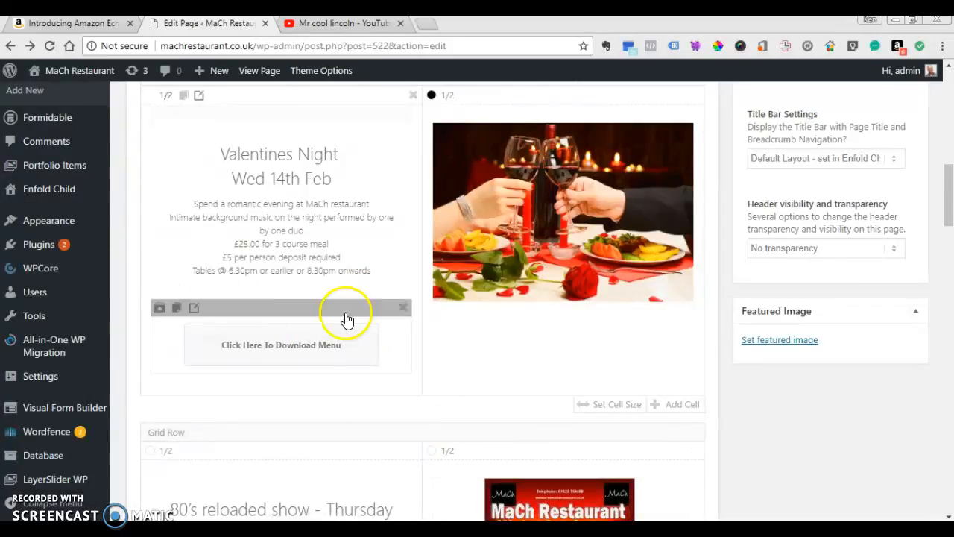
# Update the Offers & Events page and open its live version
pyautogui.scroll(5, 549, 191)
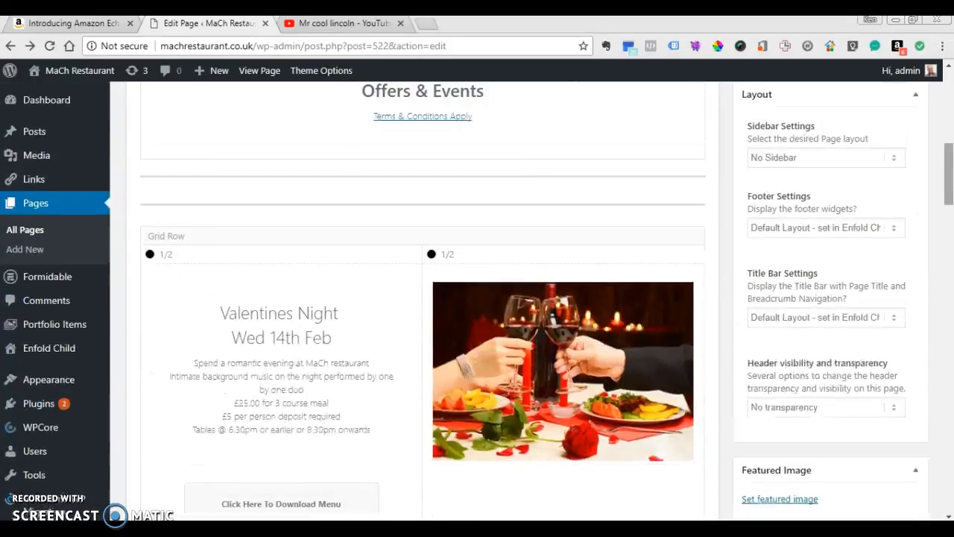
pyautogui.scroll(3, 938, 202)
pyautogui.click(889, 150)
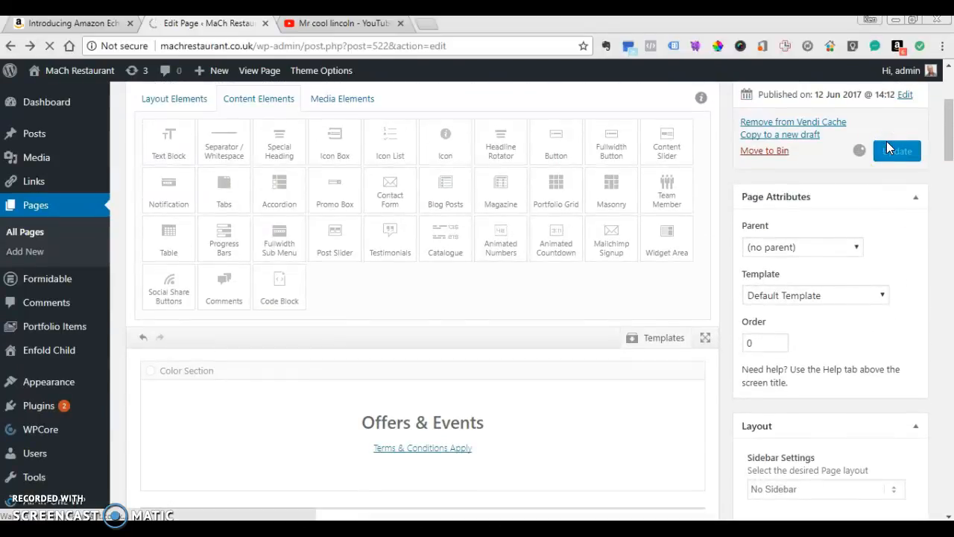
pyautogui.moveTo(230, 69)
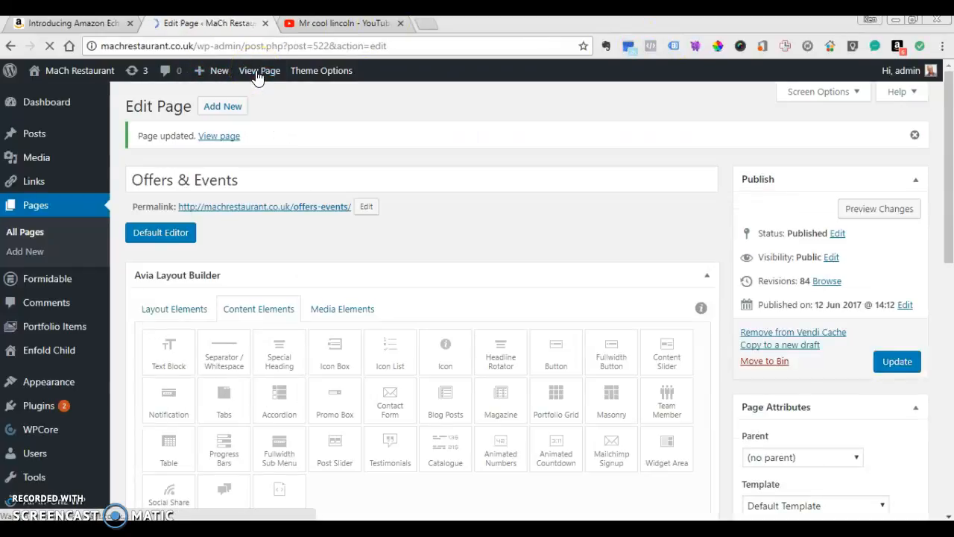
pyautogui.click(257, 75)
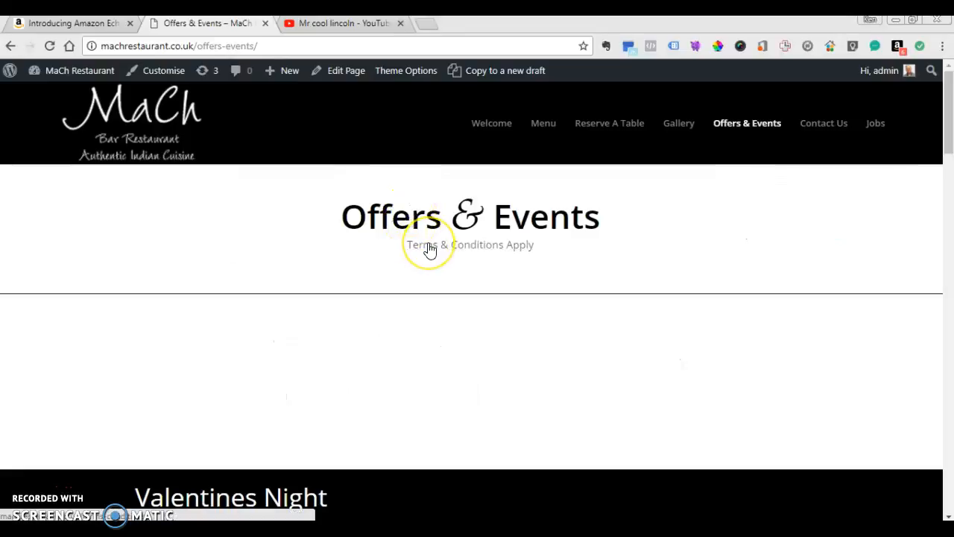
# Check the live Valentines Night row, test its "Click Here To Download Menu" button, and close the menu image
pyautogui.scroll(-4, 427, 242)
pyautogui.scroll(1, 428, 242)
pyautogui.scroll(3, 430, 250)
pyautogui.scroll(-6, 431, 248)
pyautogui.scroll(1, 431, 254)
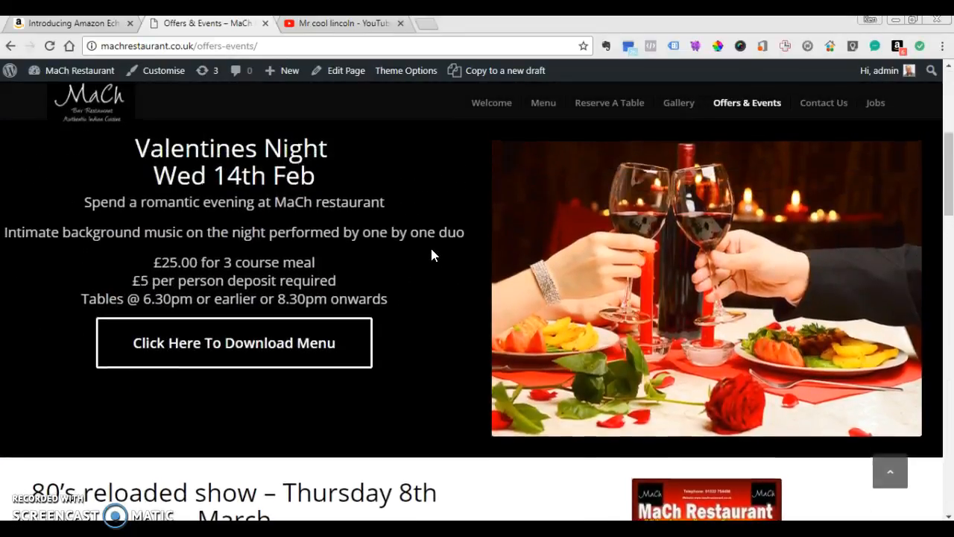
pyautogui.scroll(1, 430, 255)
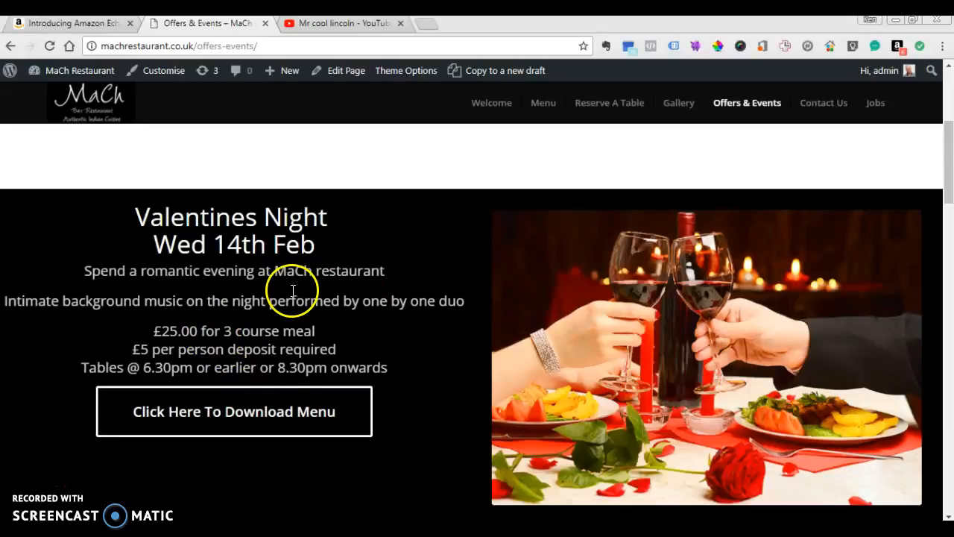
pyautogui.click(267, 412)
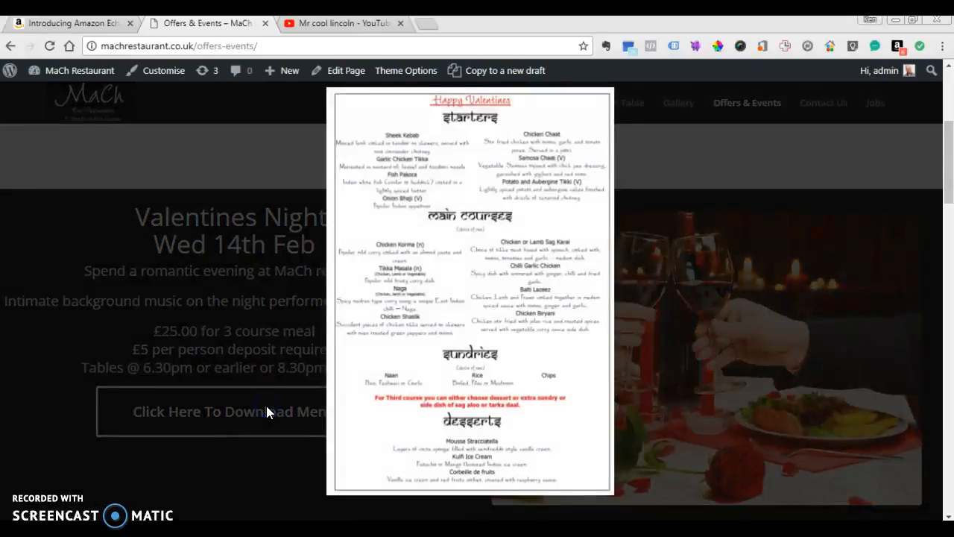
pyautogui.click(418, 386)
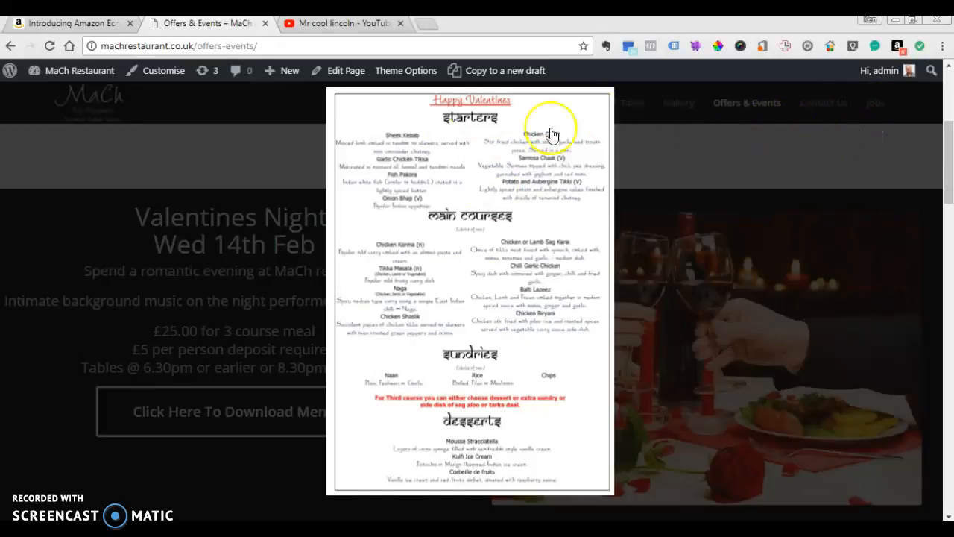
pyautogui.click(671, 176)
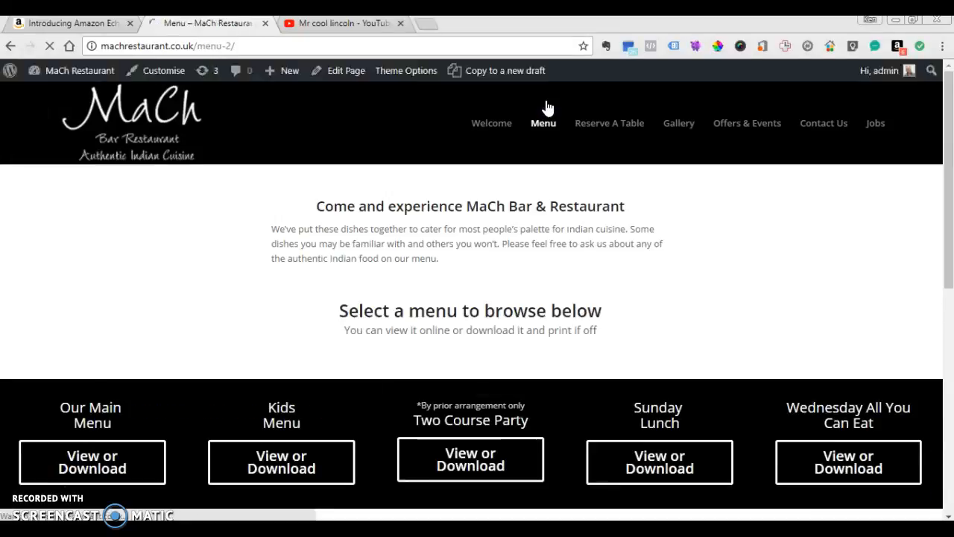
# On the site's Menu page, open Our Main Menu for comparison, look through its PDF, and return to the Menu page
pyautogui.scroll(-2, 80, 342)
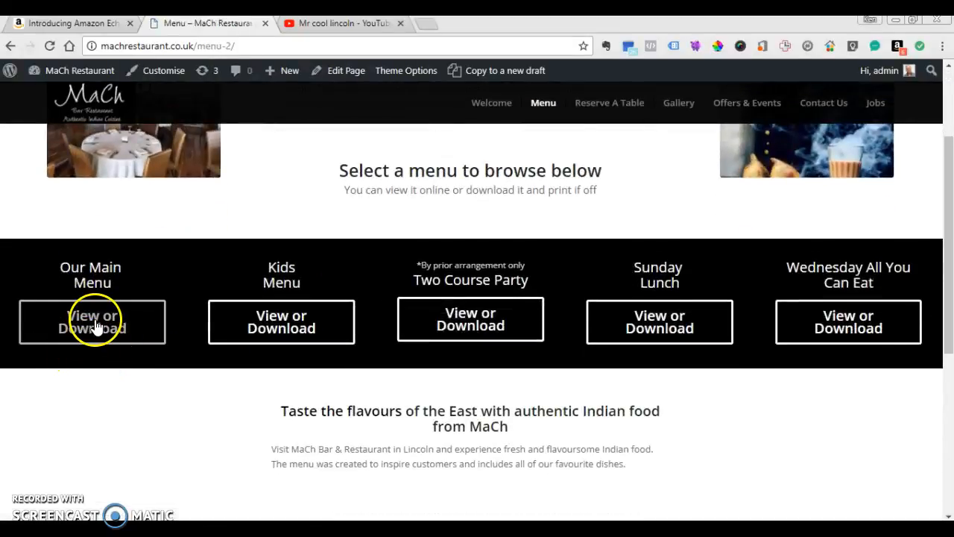
pyautogui.click(93, 325)
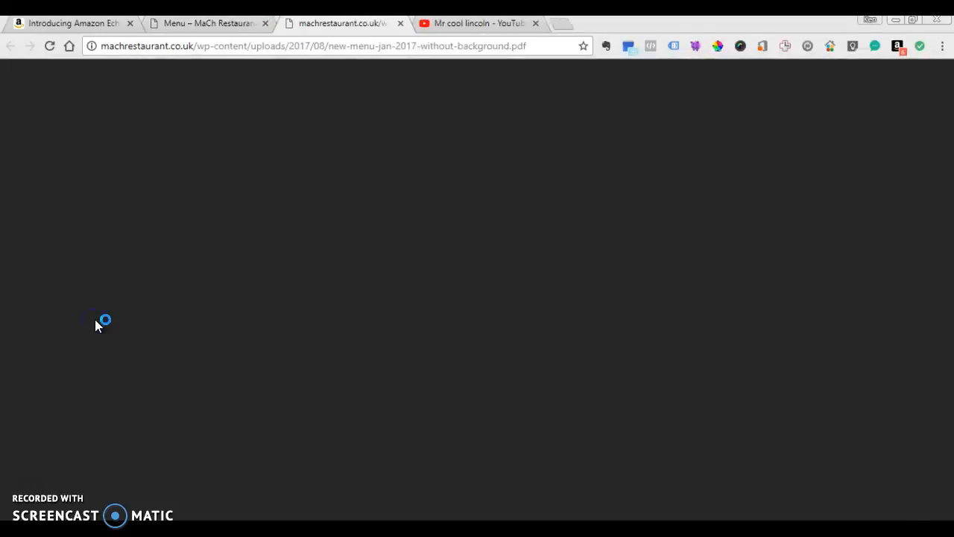
pyautogui.scroll(-3, 635, 359)
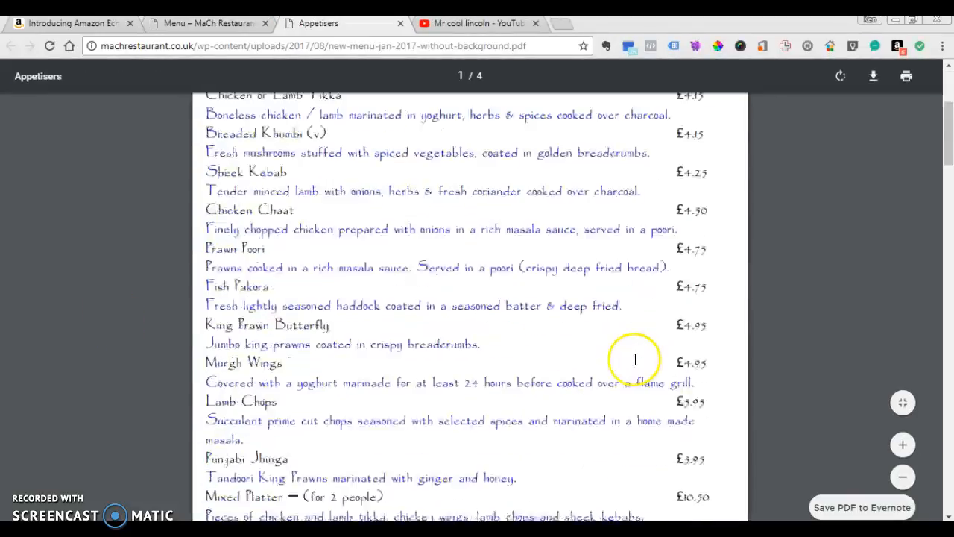
pyautogui.scroll(-5, 635, 360)
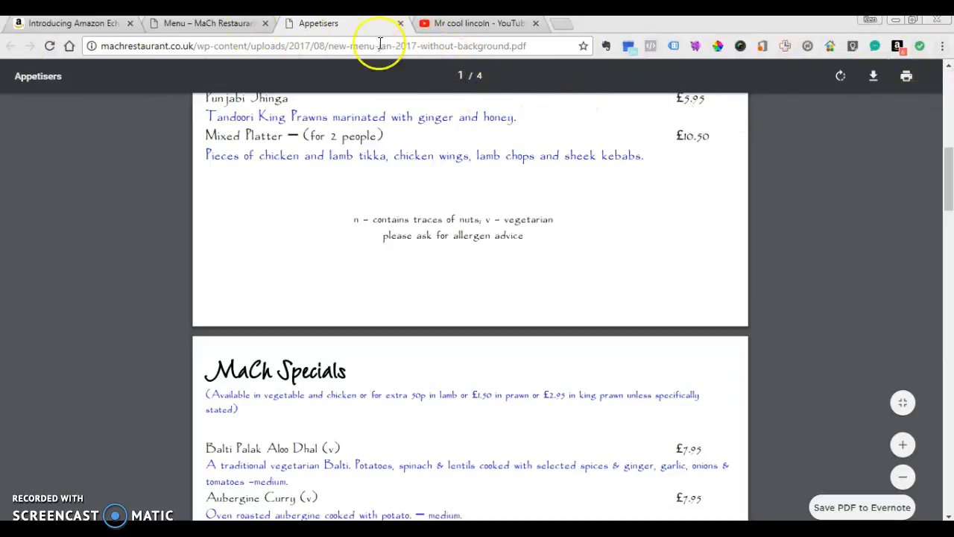
pyautogui.click(227, 24)
pyautogui.scroll(3, 420, 196)
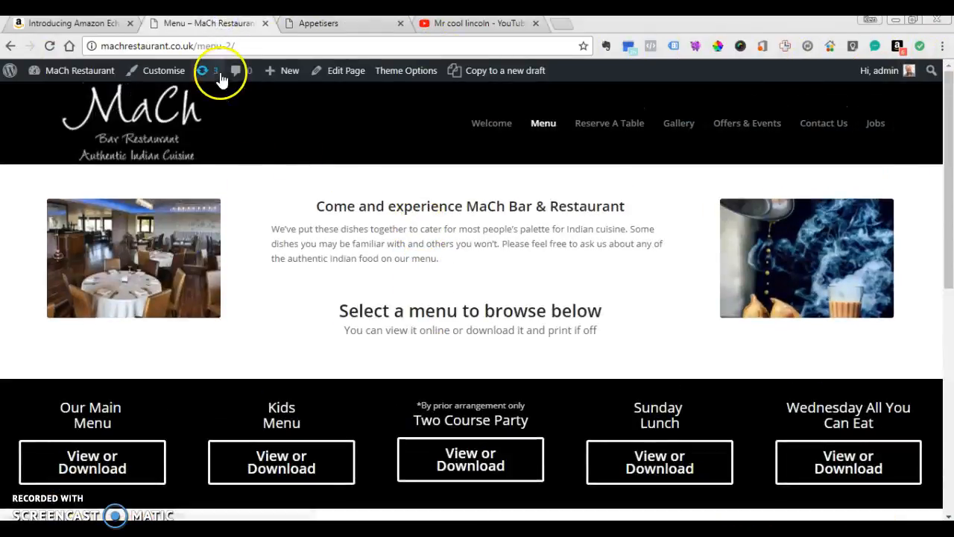
# Go back to the live Offers & Events page and open it for editing
pyautogui.click(733, 128)
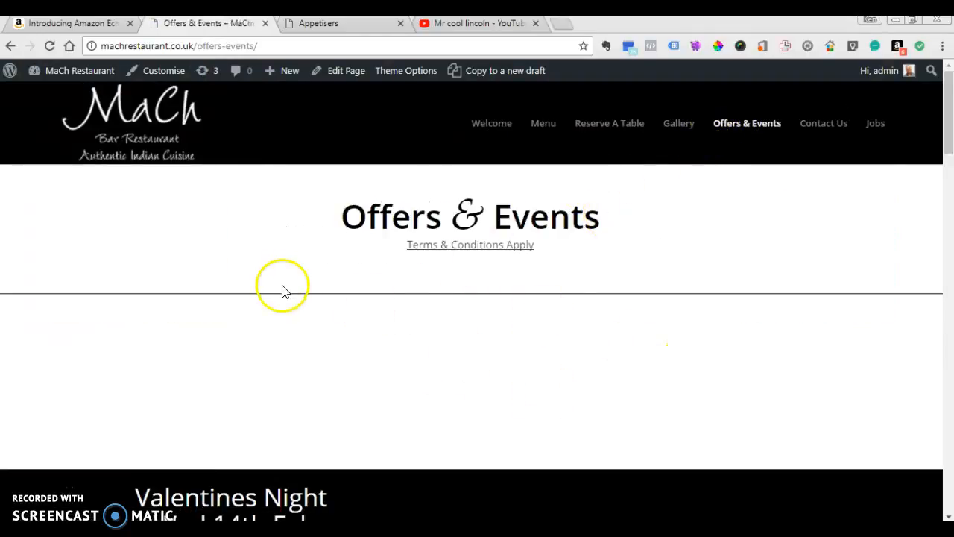
pyautogui.click(346, 71)
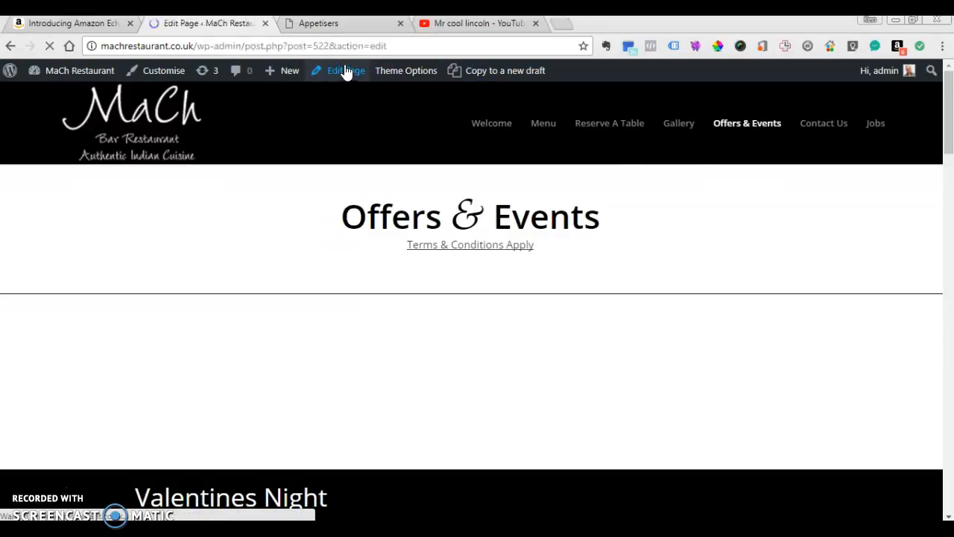
pyautogui.scroll(-5, 298, 244)
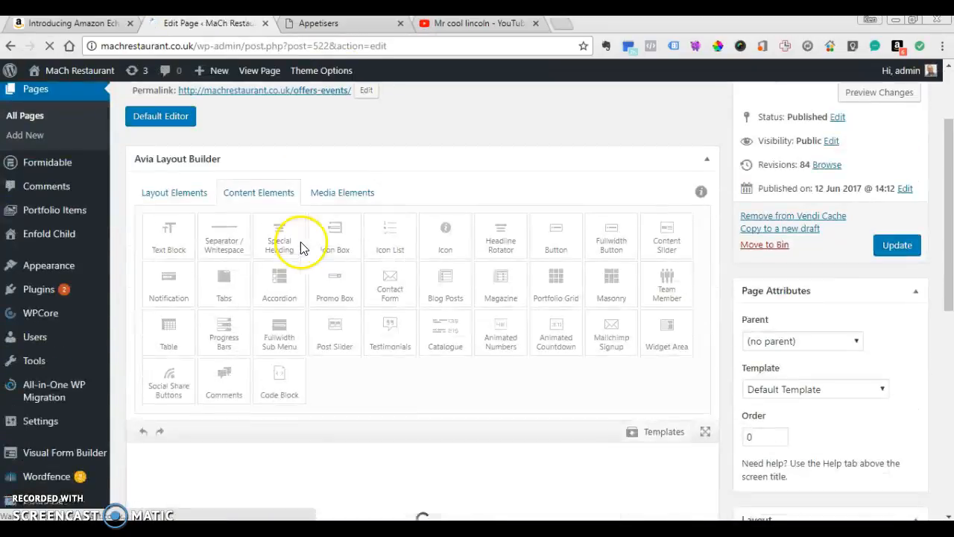
pyautogui.scroll(-2, 302, 245)
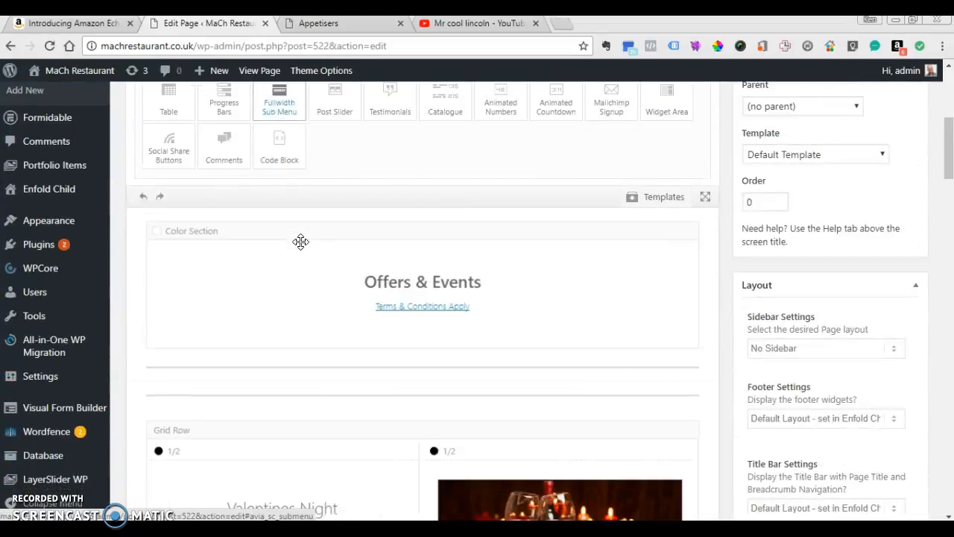
pyautogui.scroll(-3, 298, 287)
# Check the settings of the whitespace separator below the Offers & Events heading, and move it between the Valentines Night text and its button
pyautogui.moveTo(248, 224); pyautogui.dragTo(268, 233)
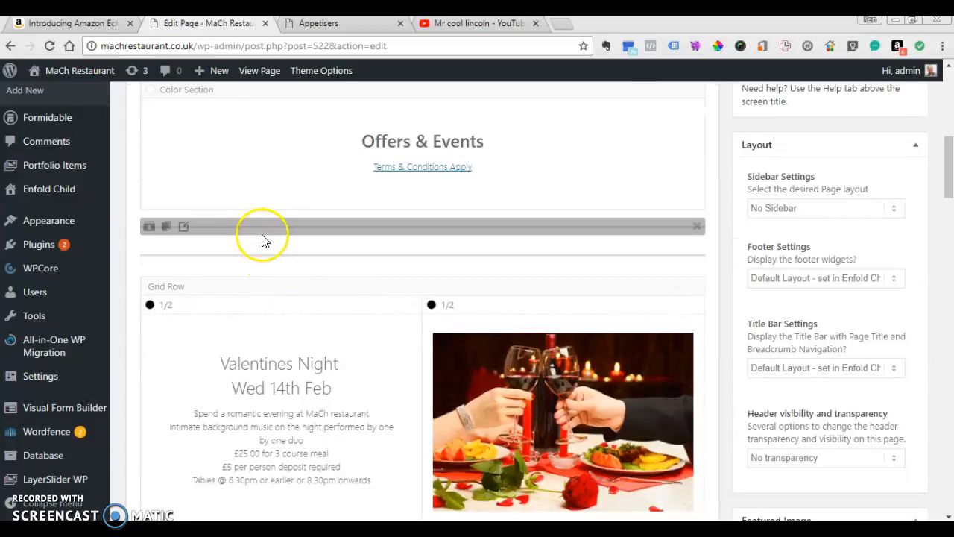
pyautogui.click(185, 231)
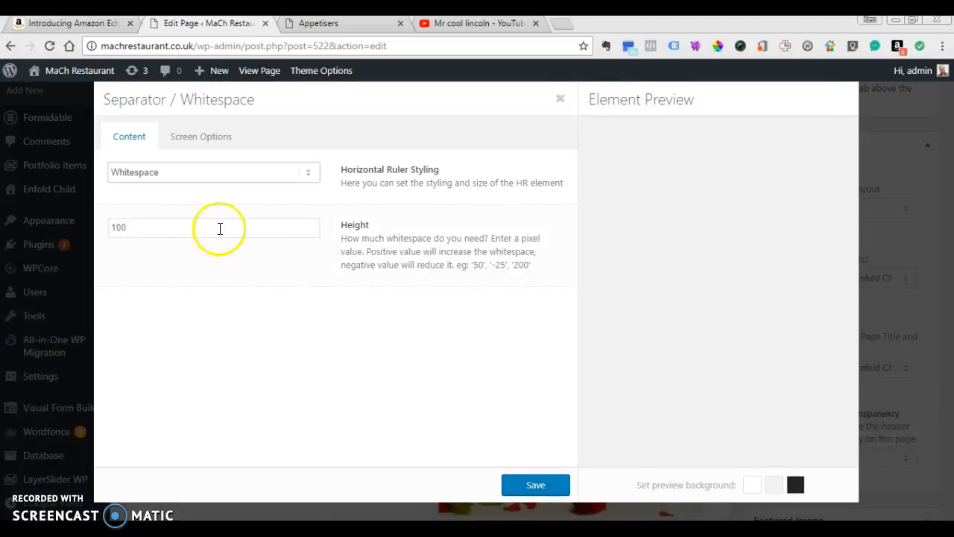
pyautogui.click(560, 98)
pyautogui.moveTo(309, 220); pyautogui.dragTo(206, 340)
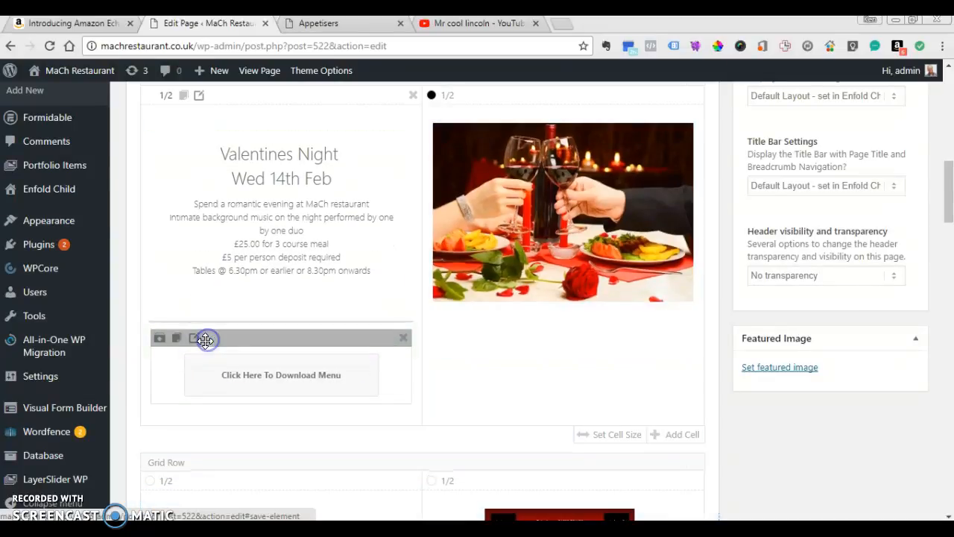
# Update the Offers & Events page and check the Valentines Night button's spacing on the live page
pyautogui.scroll(10, 292, 347)
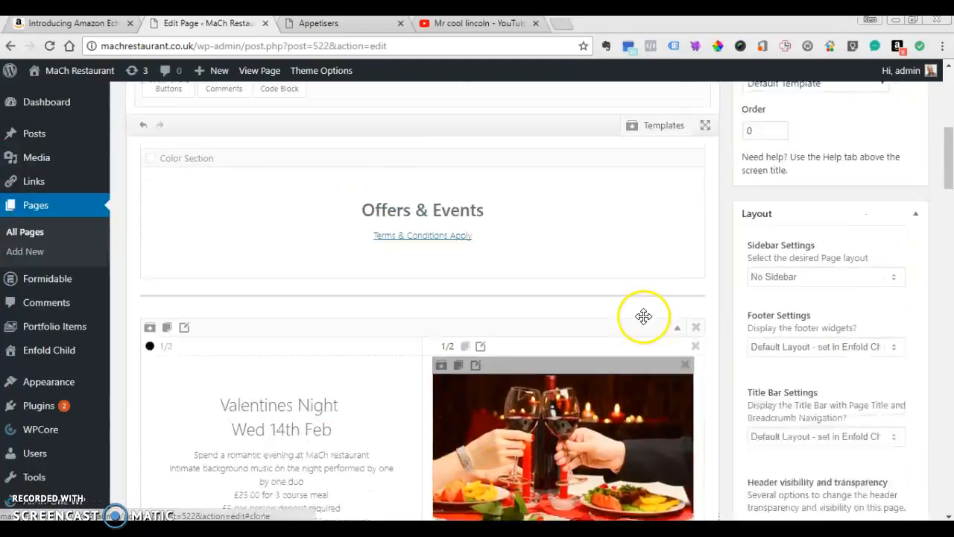
pyautogui.click(899, 319)
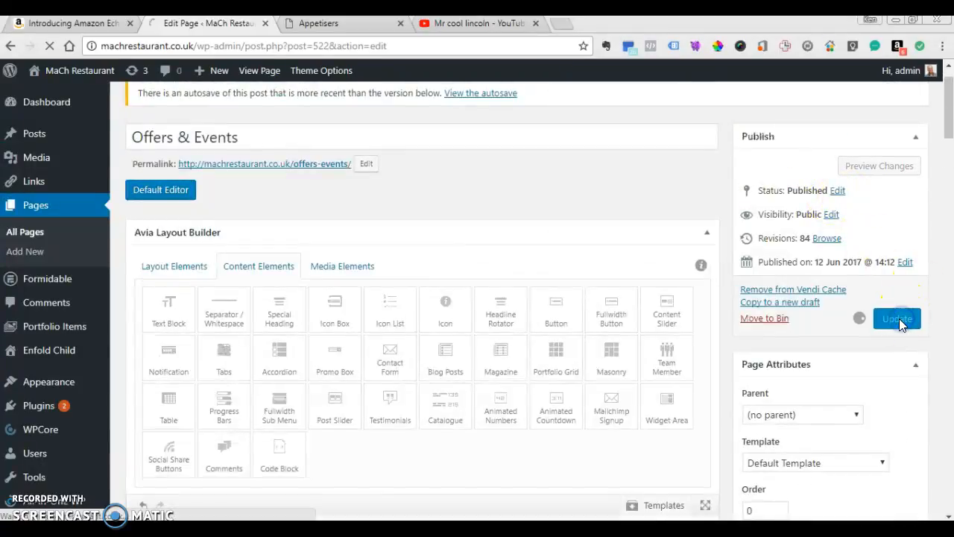
pyautogui.moveTo(326, 70)
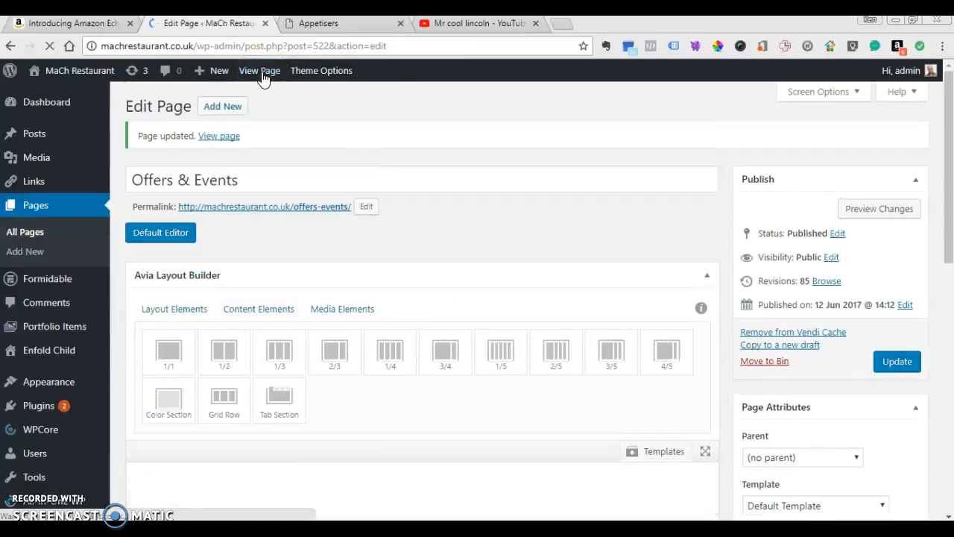
pyautogui.click(263, 75)
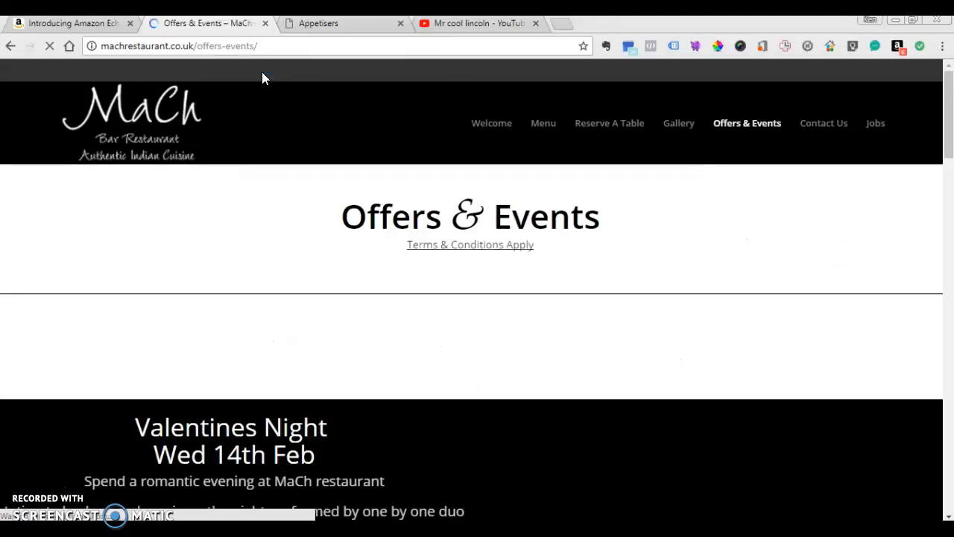
pyautogui.click(296, 168)
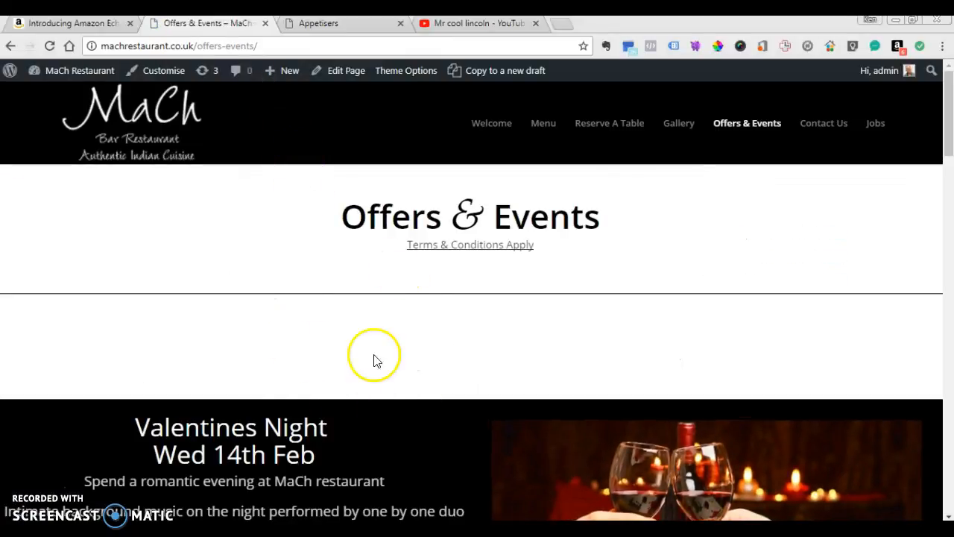
pyautogui.scroll(-3, 252, 188)
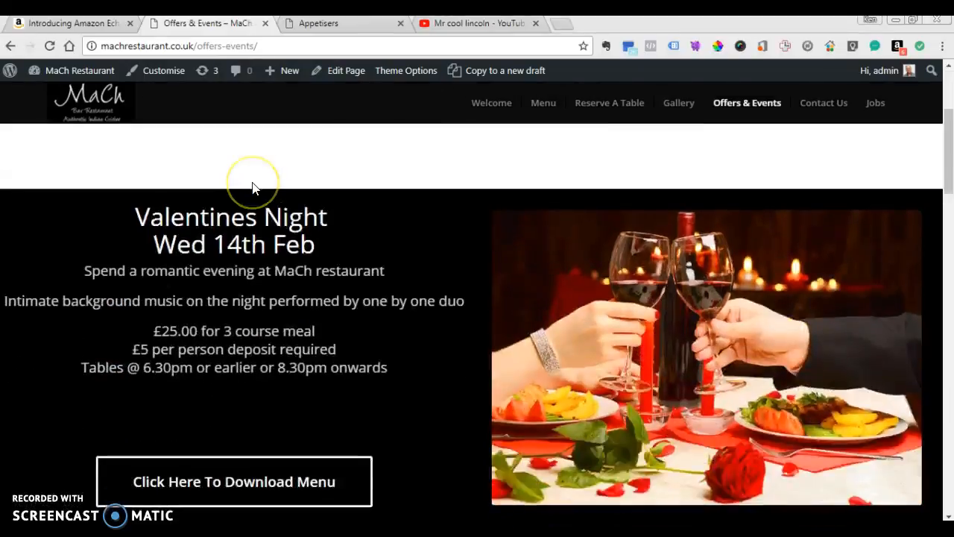
# Review the Valentines Night row on the live page and test its Click Here To Download Menu button, closing the preview it opens
pyautogui.scroll(-2, 252, 187)
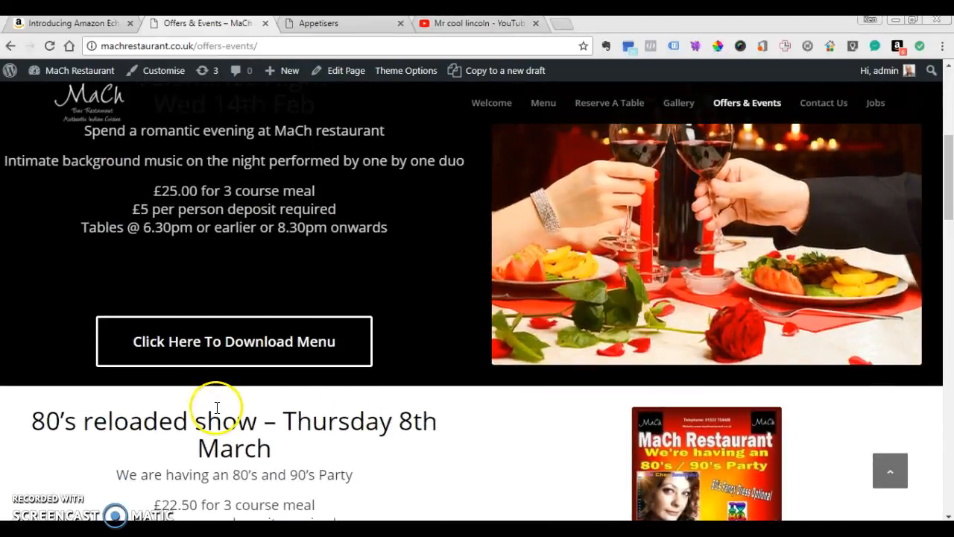
pyautogui.scroll(3, 477, 328)
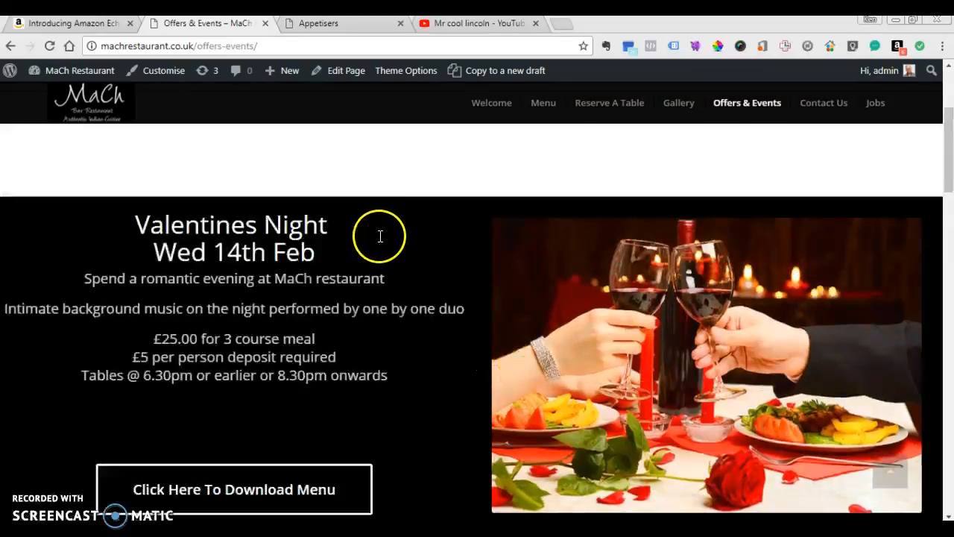
pyautogui.scroll(-3, 345, 298)
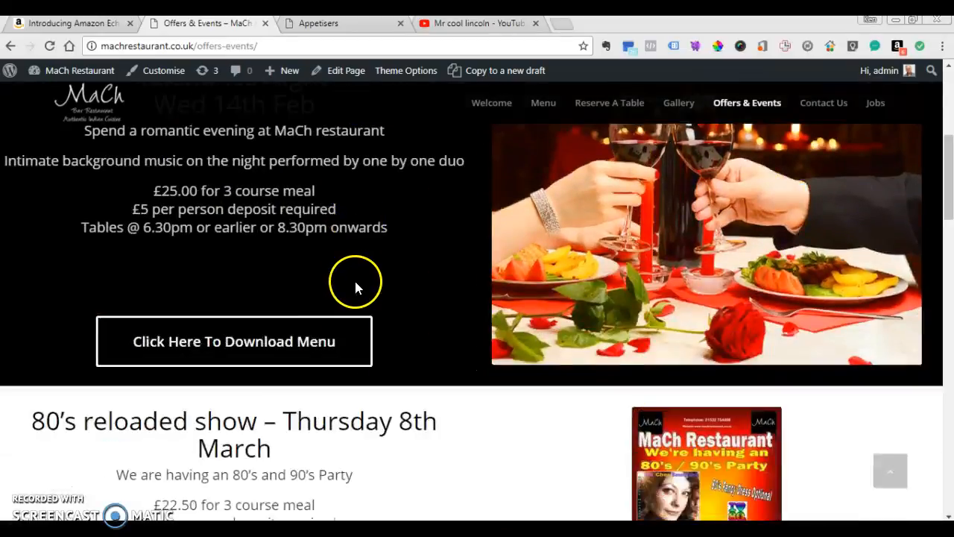
pyautogui.click(249, 342)
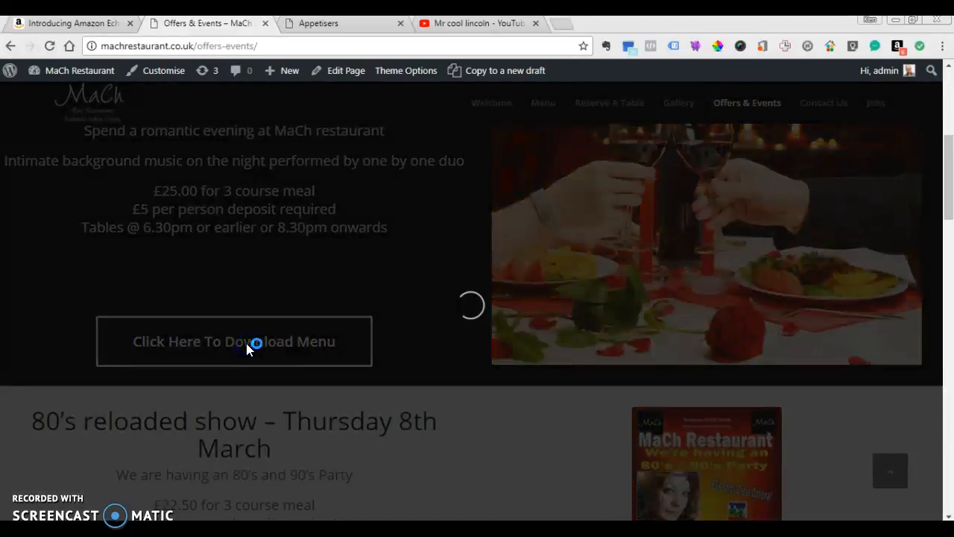
pyautogui.click(705, 136)
pyautogui.scroll(2, 363, 183)
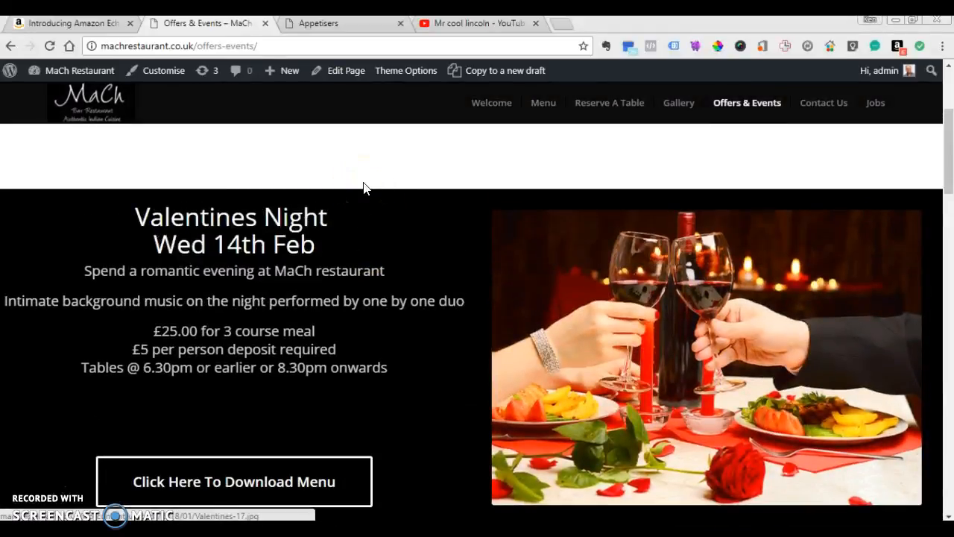
pyautogui.scroll(3, 353, 217)
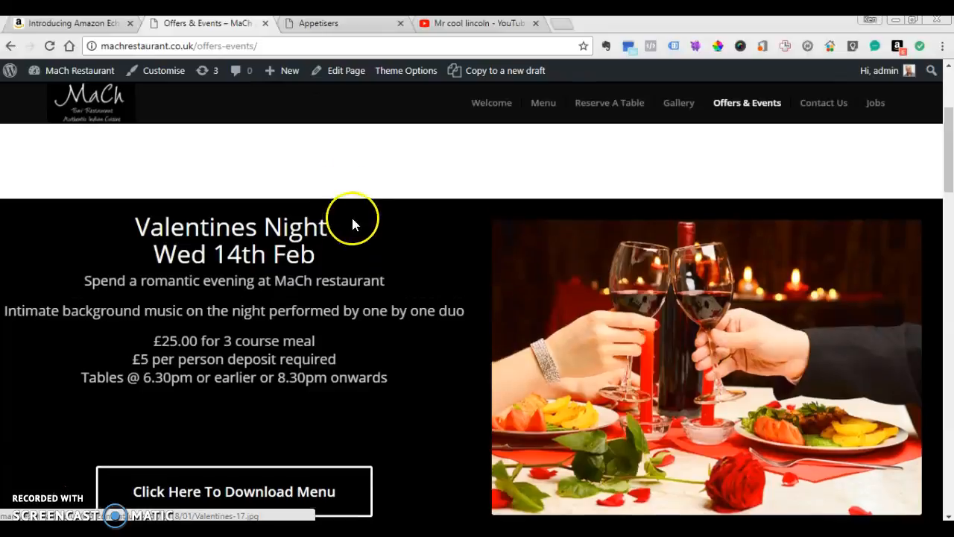
# Open the Offers & Events page for editing, delete the separator above the Valentines Night grid row, and check that row's settings
pyautogui.click(346, 69)
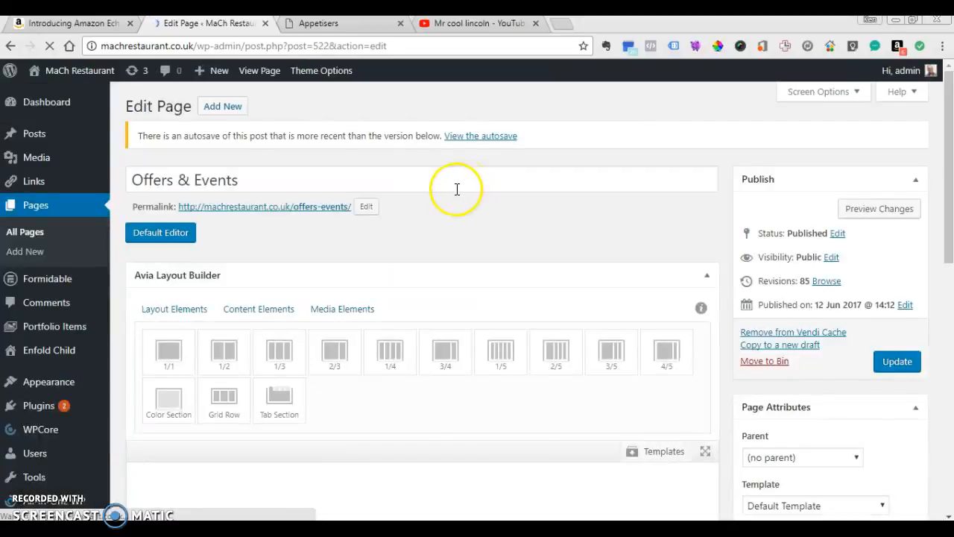
pyautogui.scroll(-3, 459, 189)
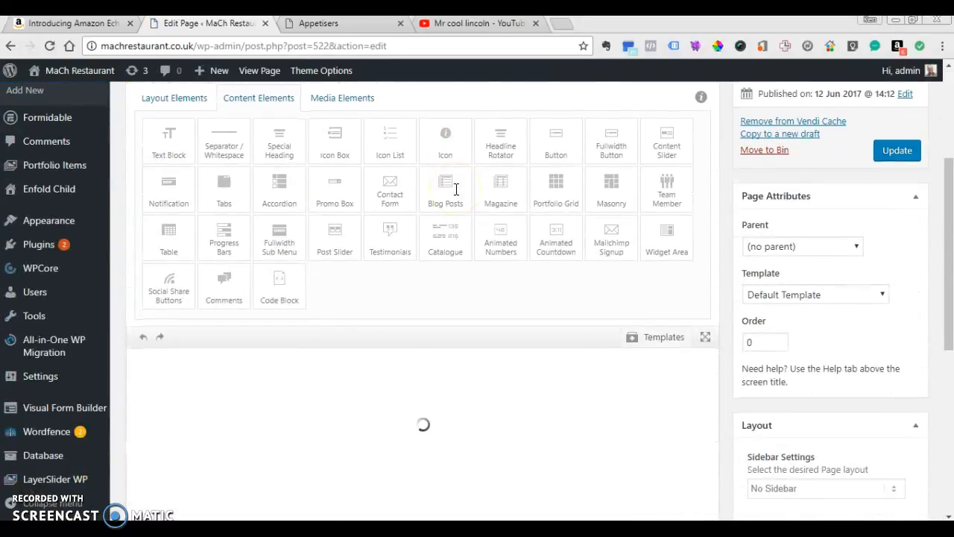
pyautogui.scroll(-3, 456, 189)
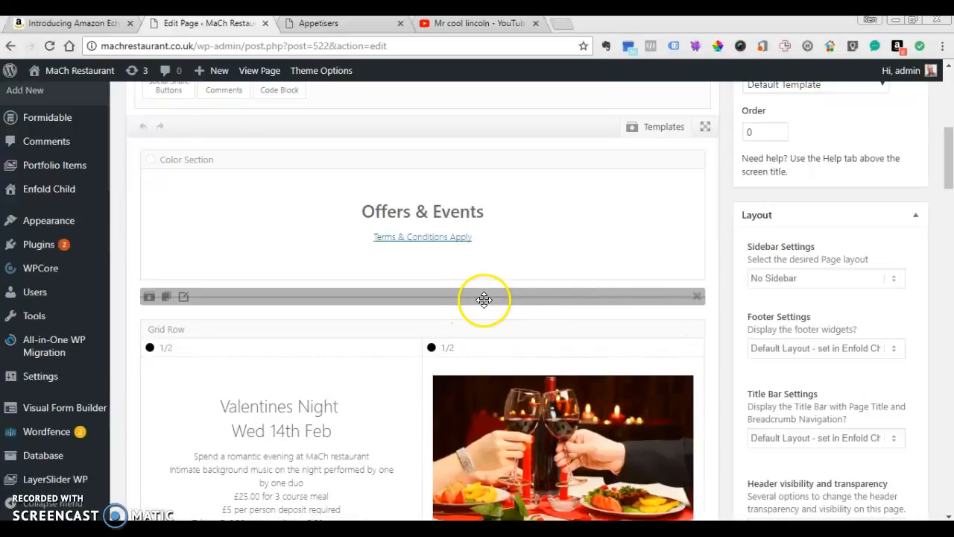
pyautogui.click(698, 297)
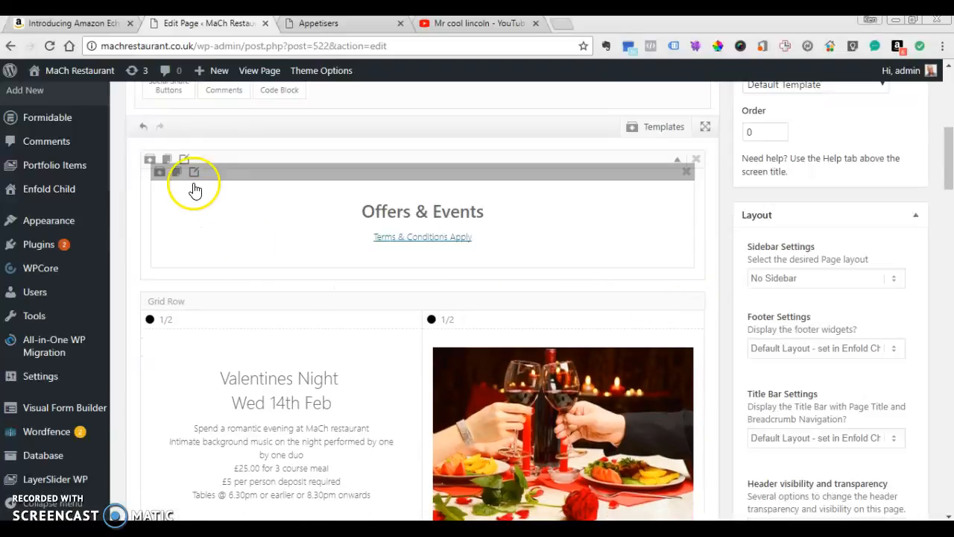
pyautogui.click(185, 303)
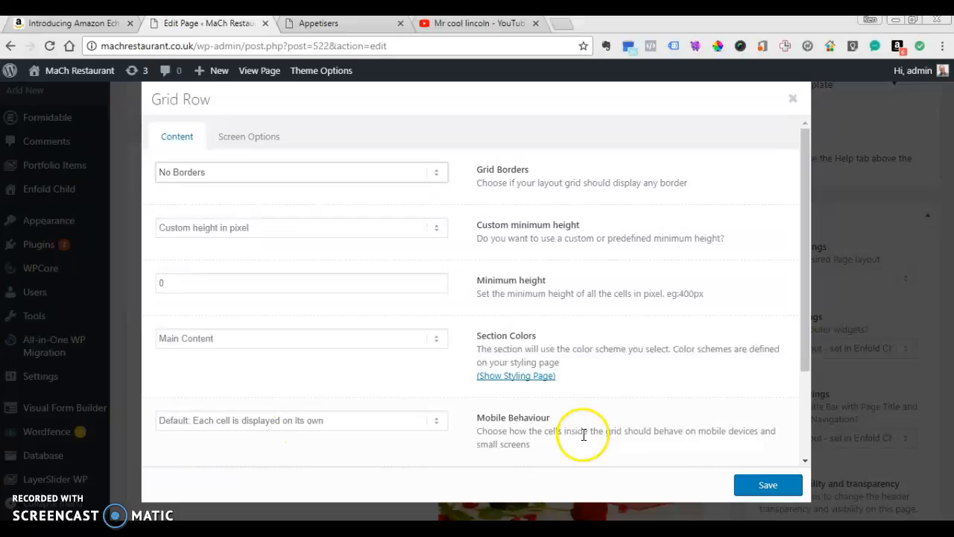
pyautogui.click(777, 483)
# Update the Offers & Events page and check the spacing around the Valentines Night and 80's reloaded show rows on the live page
pyautogui.scroll(10, 852, 395)
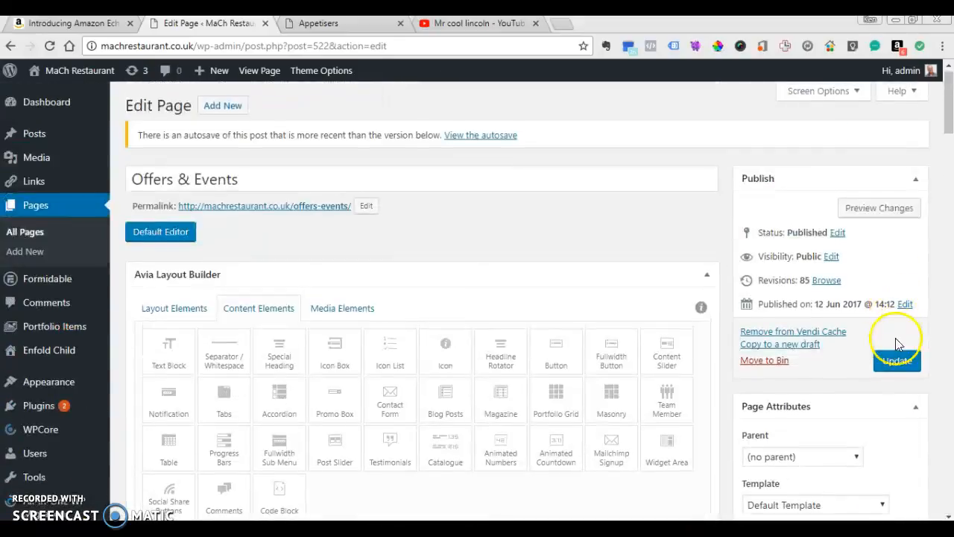
pyautogui.click(897, 361)
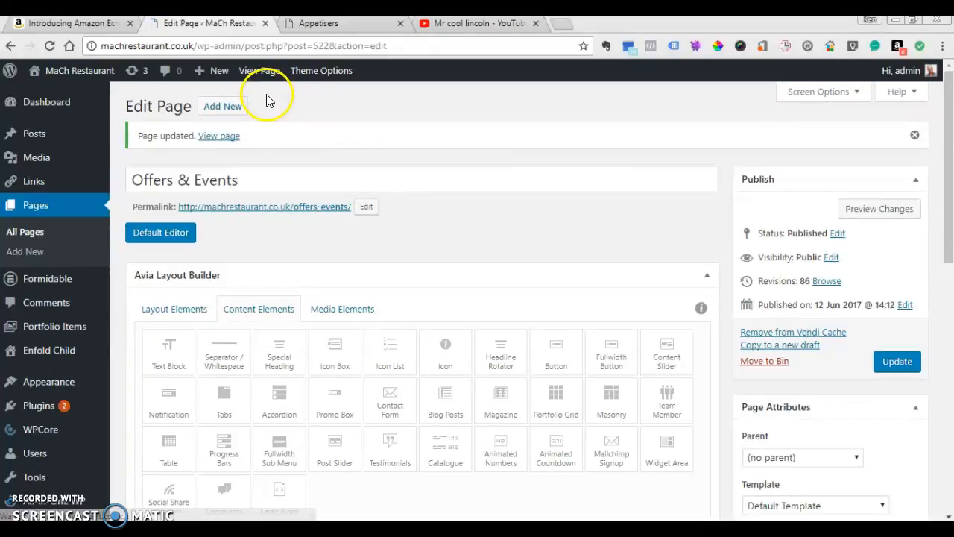
pyautogui.click(255, 72)
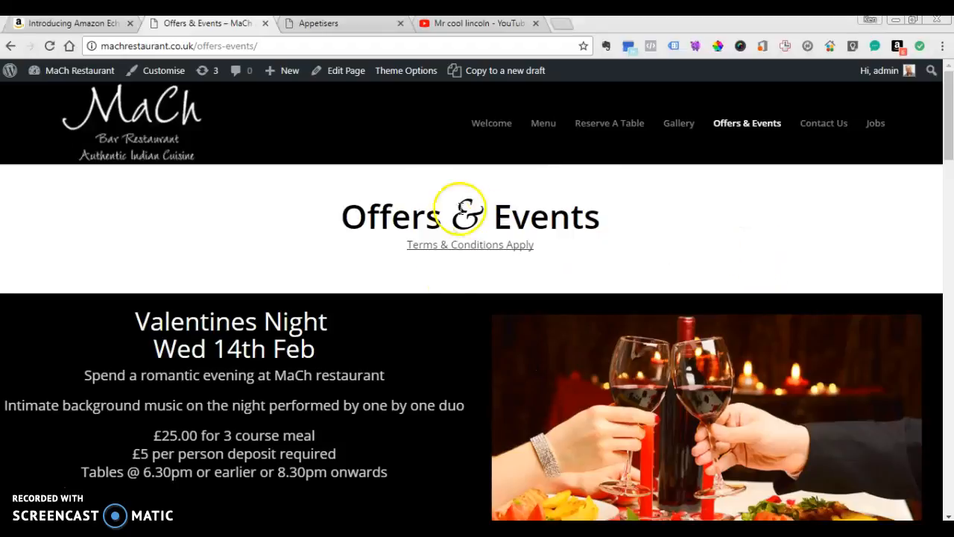
pyautogui.scroll(-1, 779, 230)
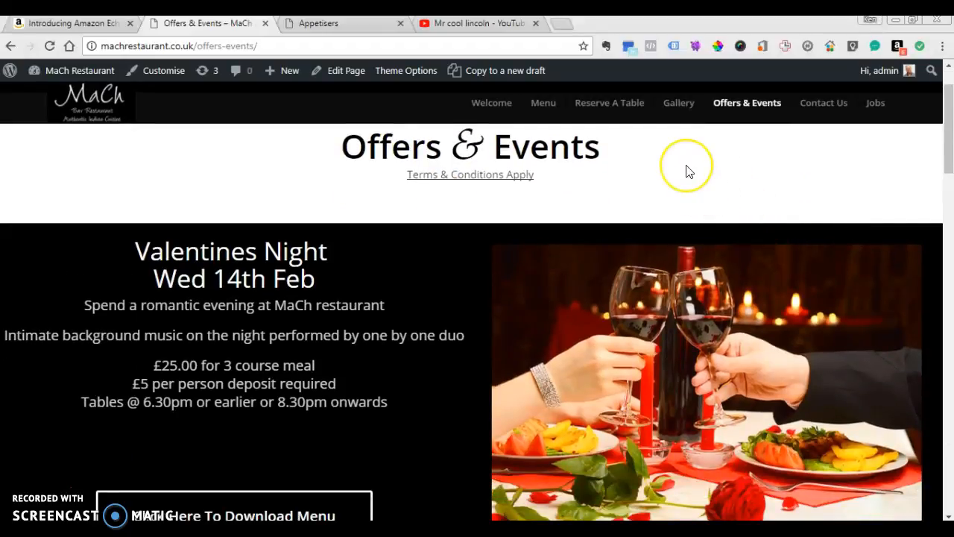
pyautogui.scroll(-2, 688, 170)
pyautogui.scroll(-2, 687, 170)
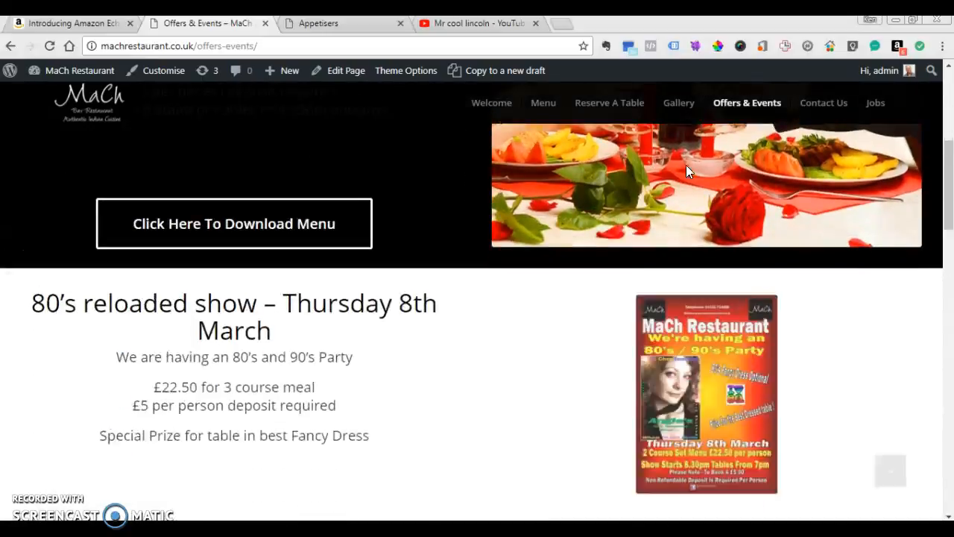
pyautogui.scroll(2, 686, 170)
pyautogui.scroll(-3, 686, 164)
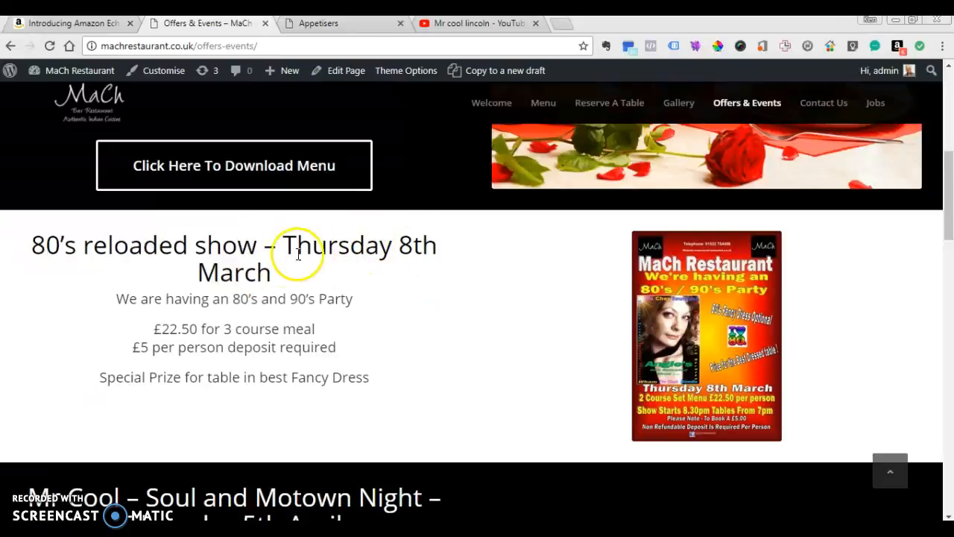
pyautogui.scroll(5, 366, 251)
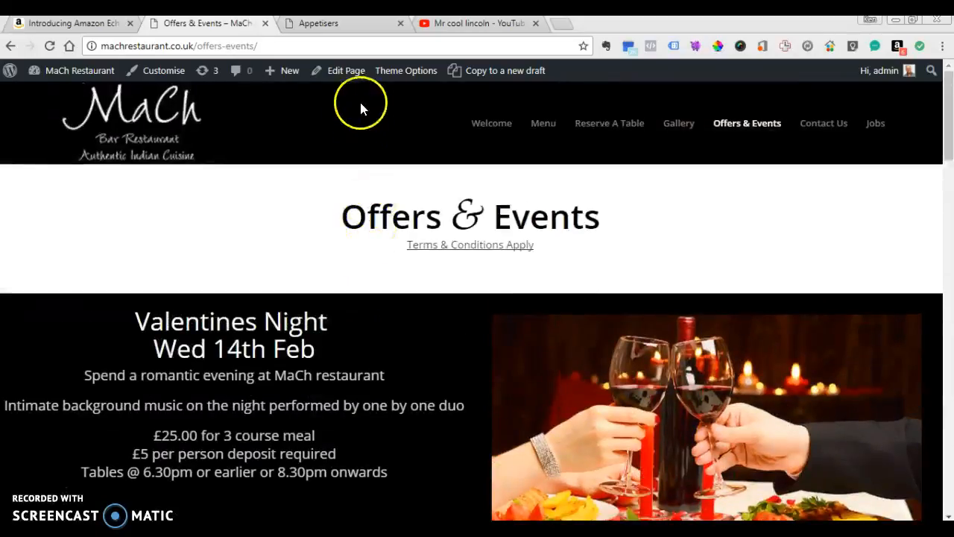
# Reopen the page for editing and replace the dash in the 80's reloaded show heading with a <br /> line break before Thursday 8th March
pyautogui.click(357, 72)
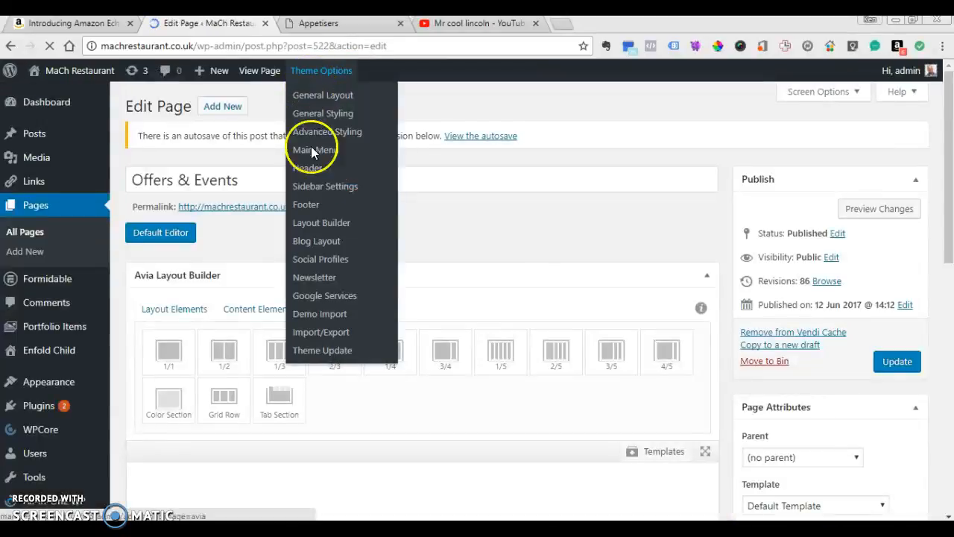
pyautogui.scroll(-3, 351, 202)
pyautogui.scroll(-3, 354, 215)
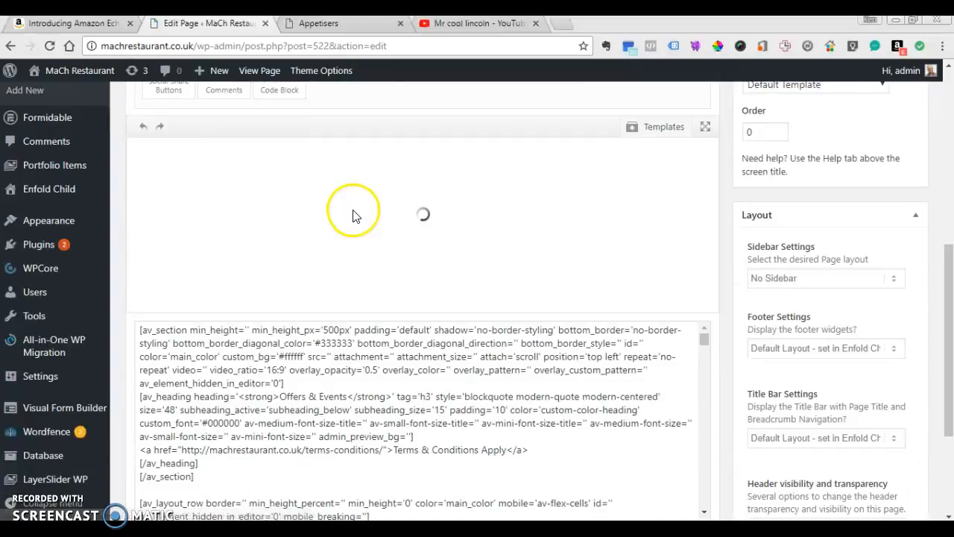
pyautogui.scroll(-2, 353, 214)
pyautogui.scroll(-10, 354, 216)
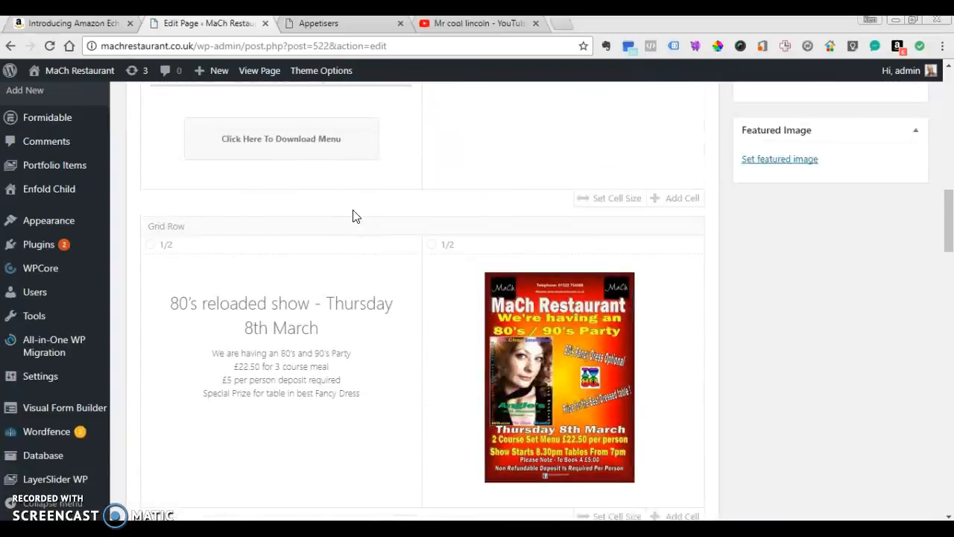
pyautogui.scroll(3, 308, 179)
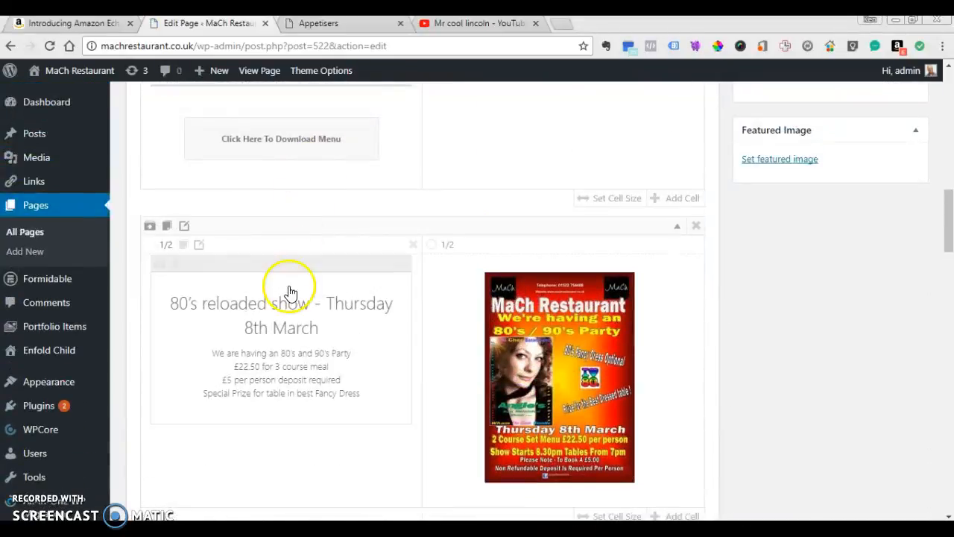
pyautogui.click(289, 308)
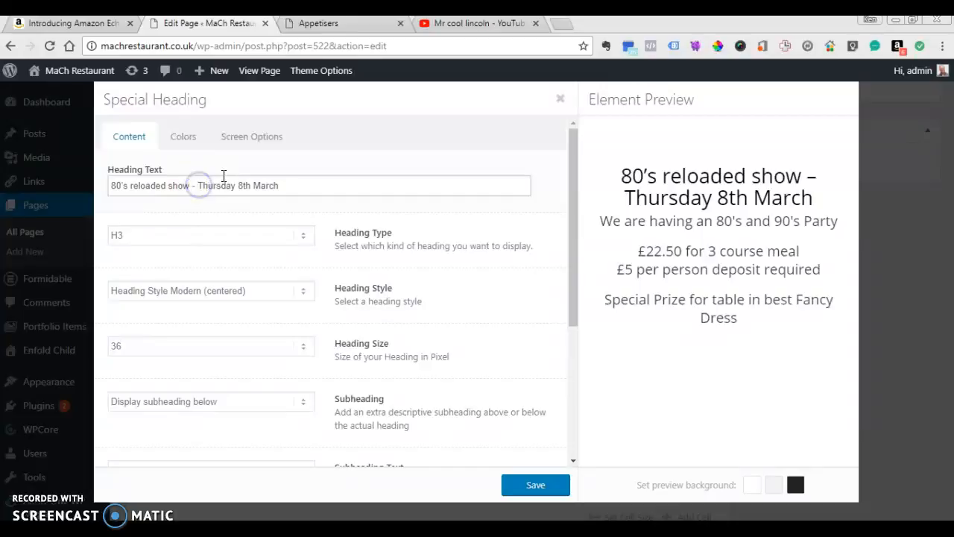
pyautogui.press('BackSpace')
pyautogui.press('BackSpace')
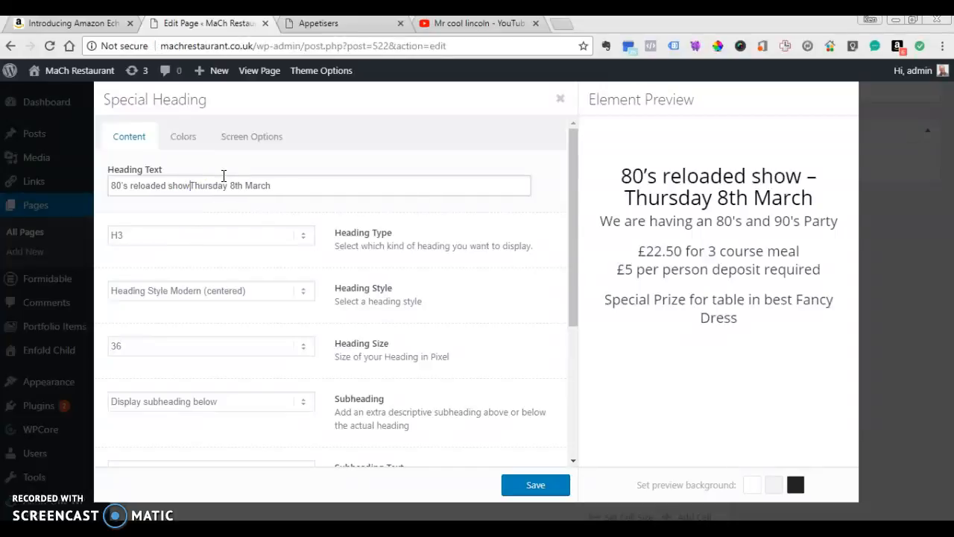
pyautogui.write('<br />')
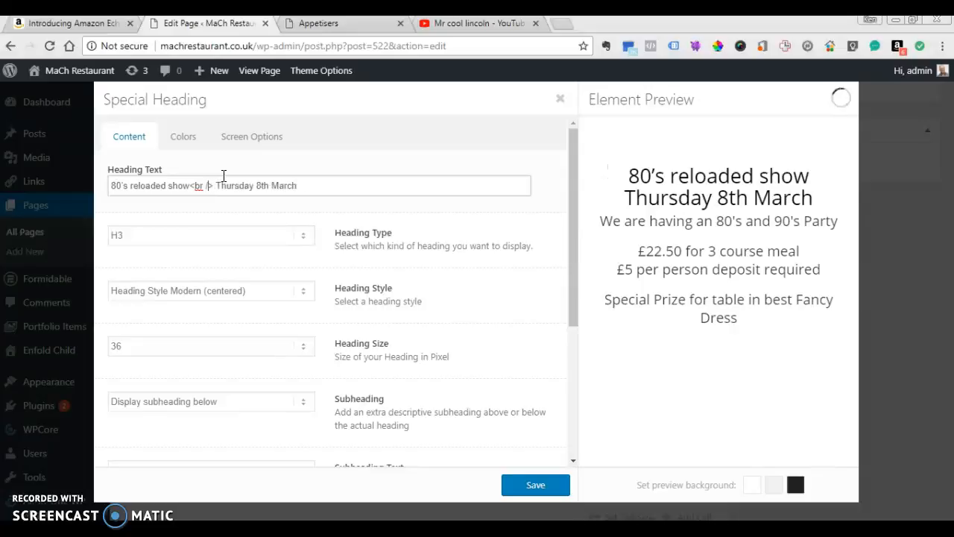
pyautogui.click(536, 485)
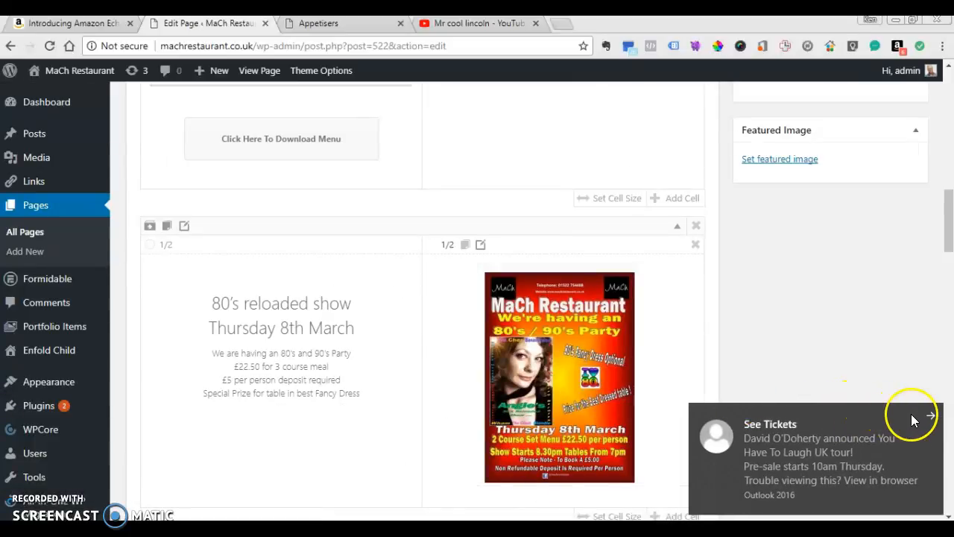
pyautogui.click(932, 415)
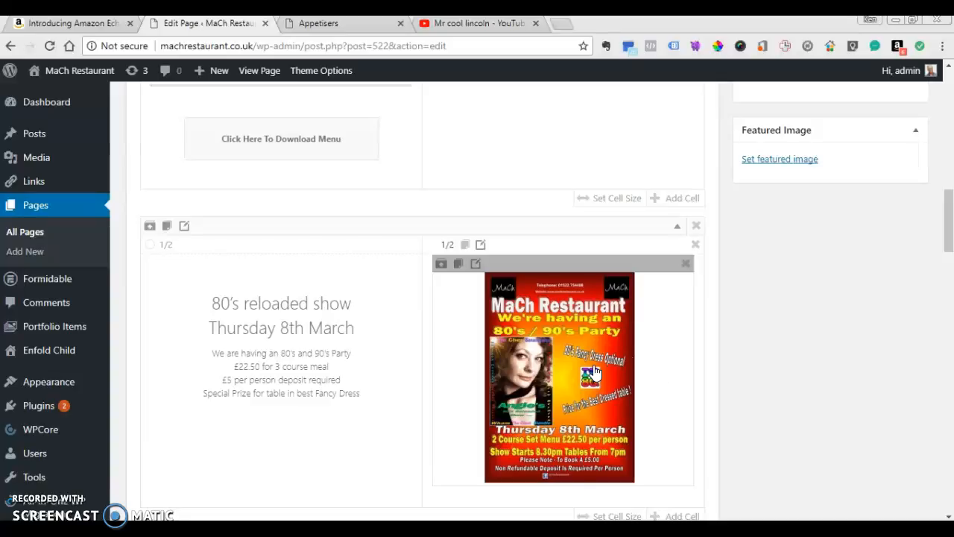
# Check the heading settings of the Mr Cool - Soul and Motown Night row
pyautogui.scroll(-4, 594, 371)
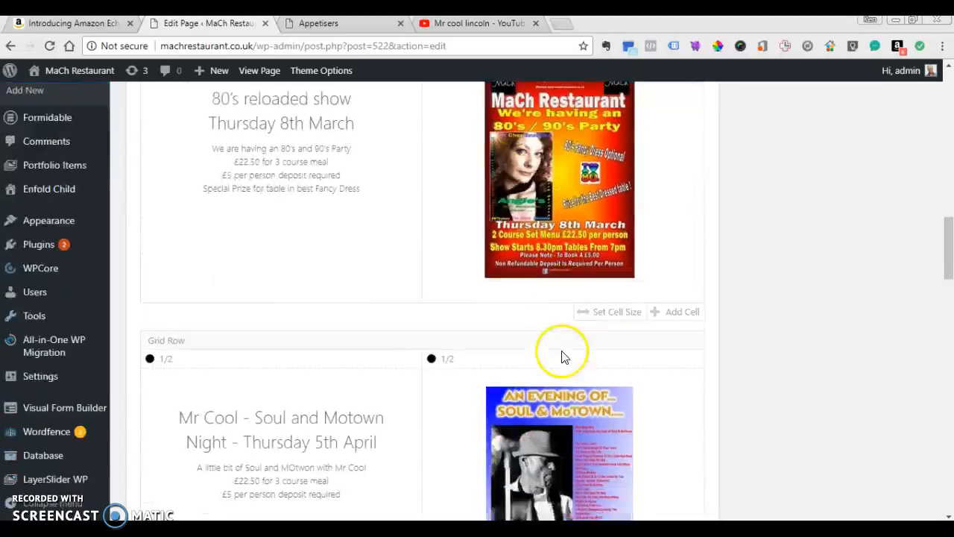
pyautogui.scroll(-1, 515, 291)
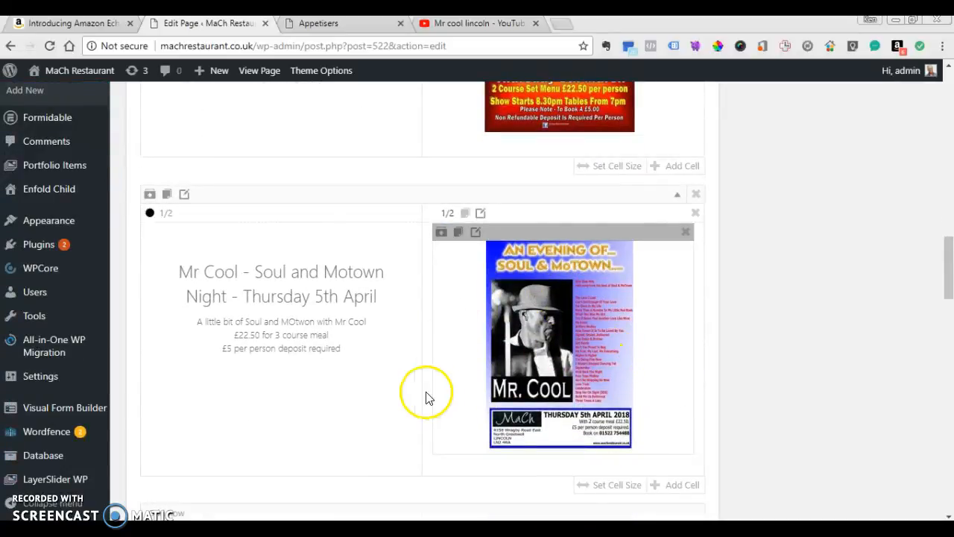
pyautogui.click(291, 273)
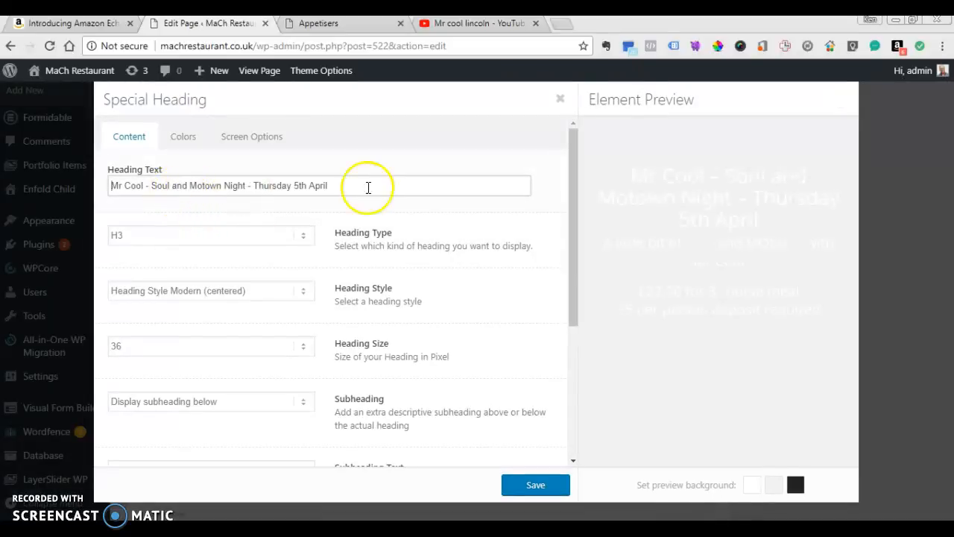
pyautogui.click(560, 98)
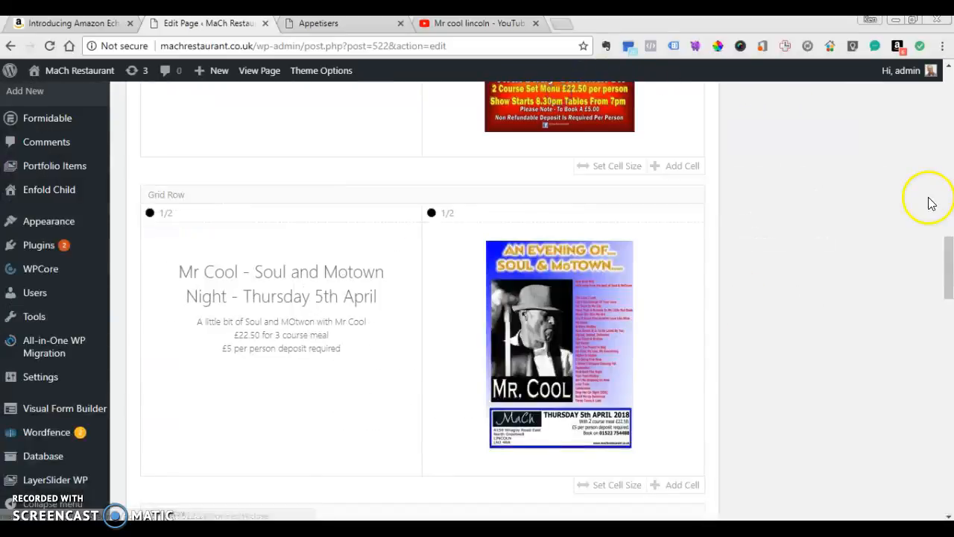
# Update the page with the revised 80's reloaded show heading and view the live Offers & Events page
pyautogui.scroll(10, 928, 203)
pyautogui.scroll(6, 923, 205)
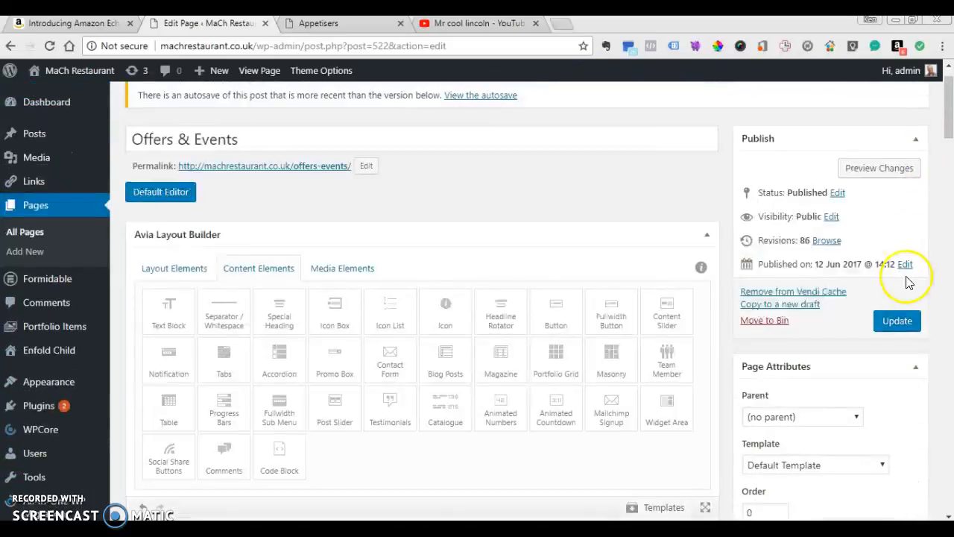
pyautogui.click(897, 320)
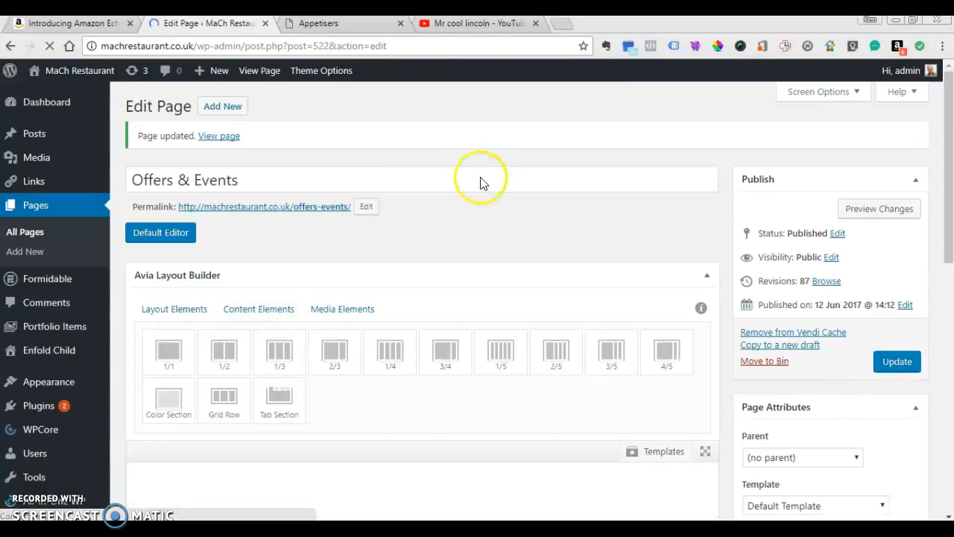
pyautogui.click(259, 73)
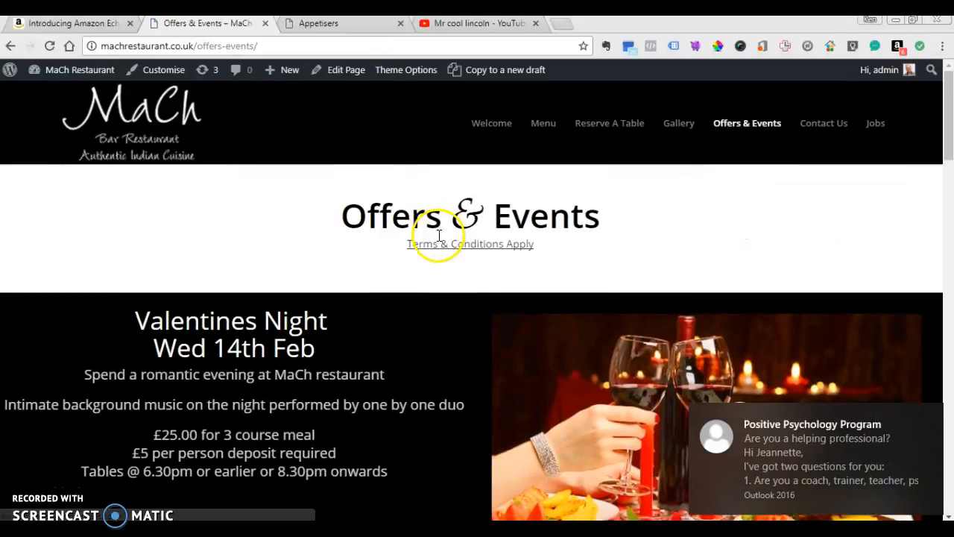
pyautogui.scroll(-2, 437, 229)
pyautogui.click(932, 416)
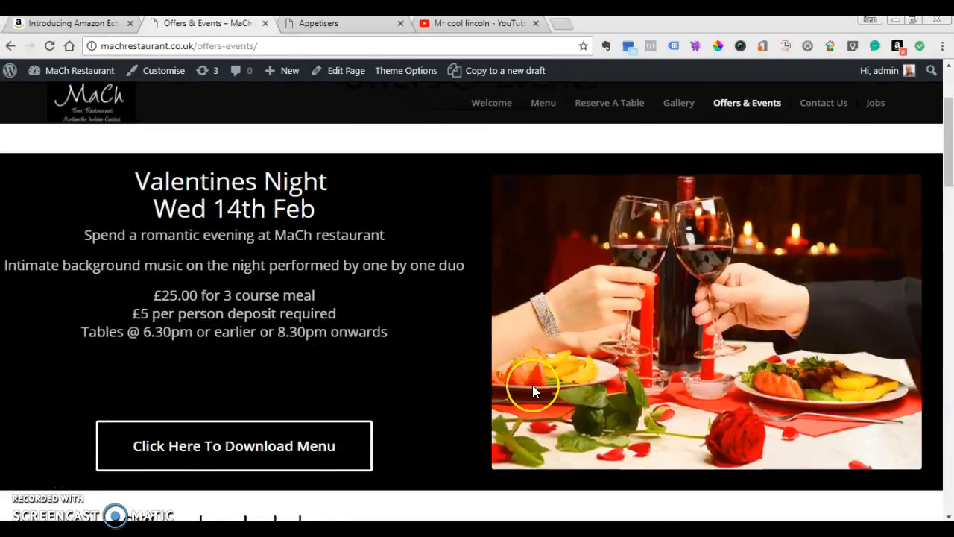
# Review the event row headings on the live Offers & Events page from Valentines Night through the Mr Cool row
pyautogui.scroll(-3, 533, 386)
pyautogui.scroll(-2, 532, 387)
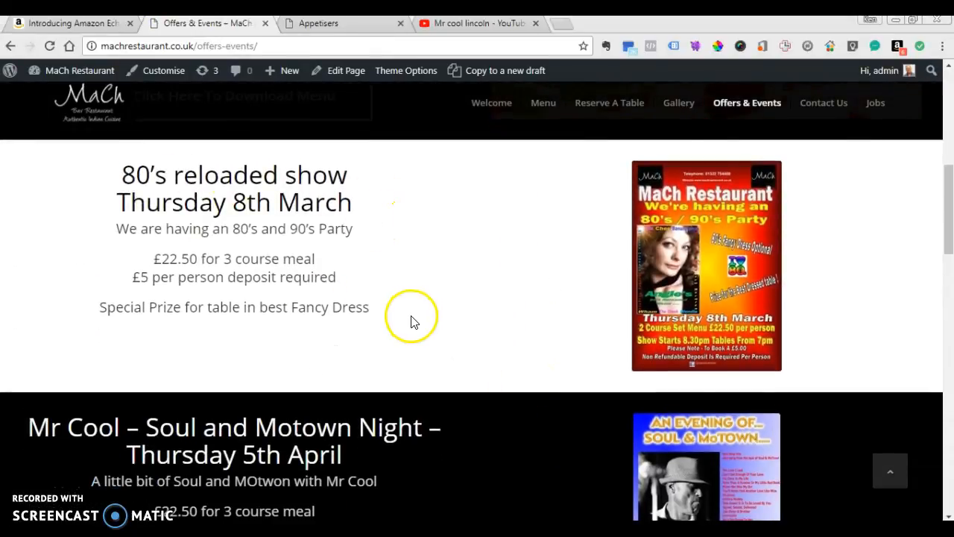
pyautogui.scroll(-2, 412, 319)
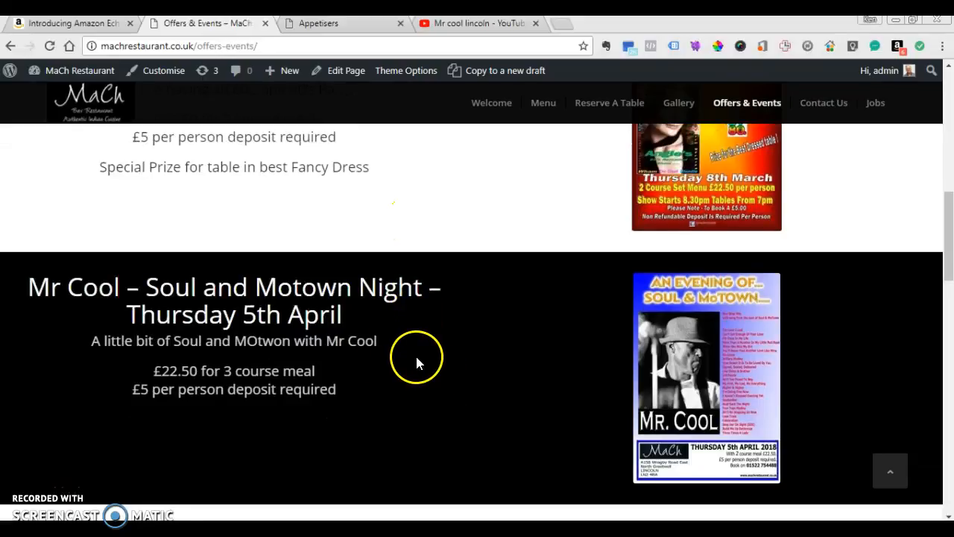
pyautogui.scroll(-1, 415, 361)
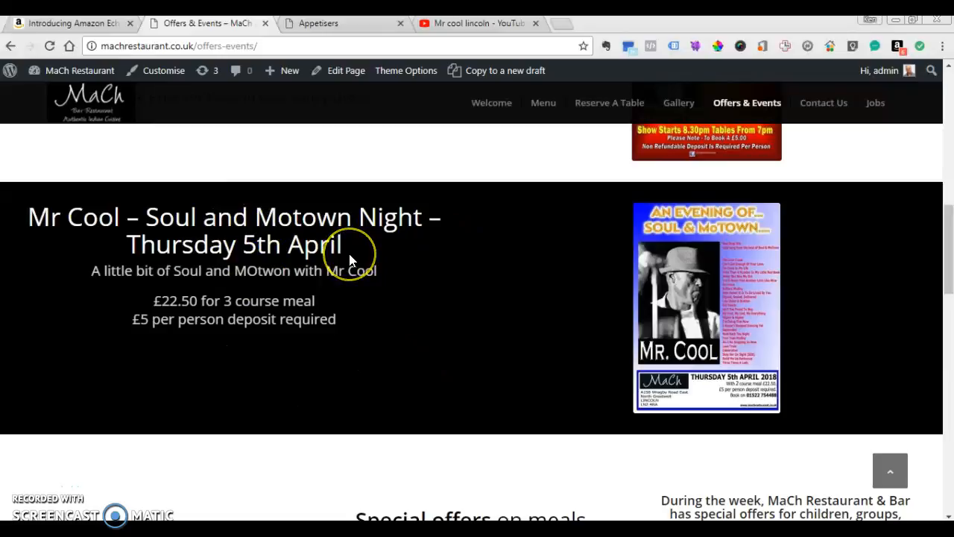
pyautogui.scroll(5, 347, 263)
pyautogui.scroll(4, 350, 259)
# Reopen the page for editing and replace both dashes in the Mr Cool heading with <br /> before Soul and Motown Night and before Thursday 5th April
pyautogui.click(331, 71)
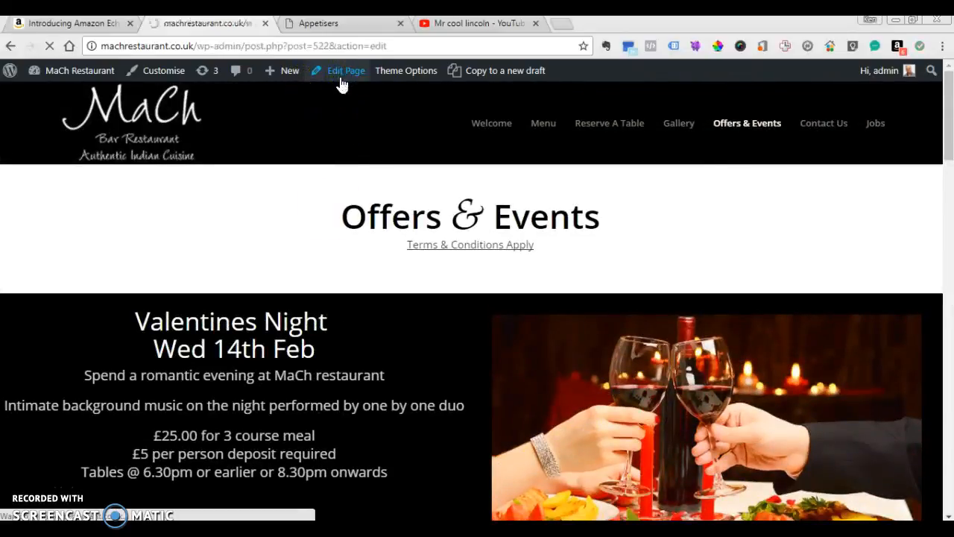
pyautogui.scroll(-6, 319, 106)
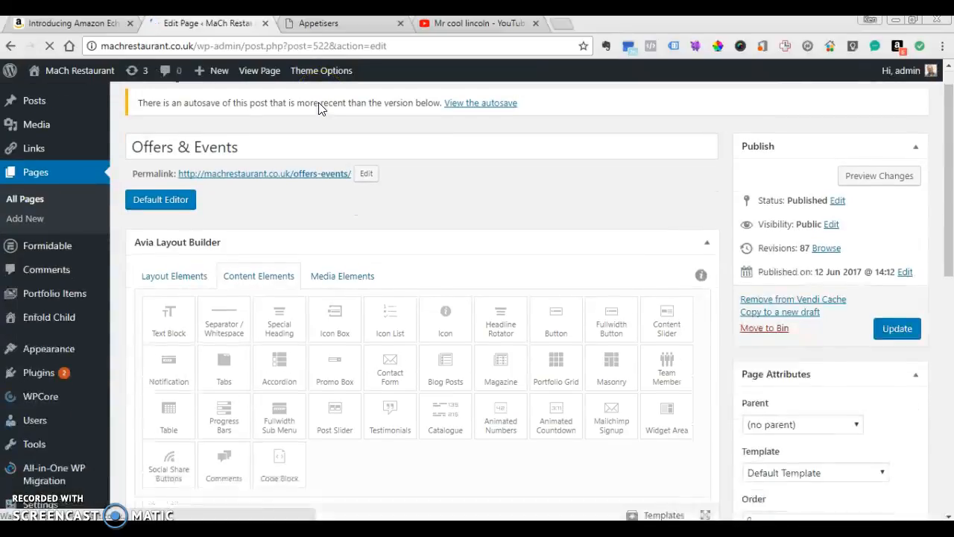
pyautogui.scroll(-1, 317, 110)
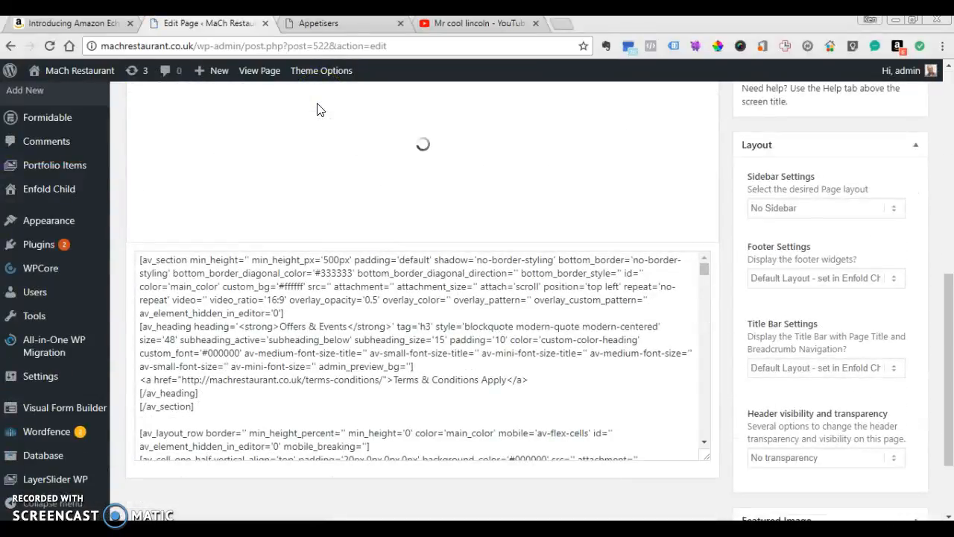
pyautogui.scroll(-10, 317, 110)
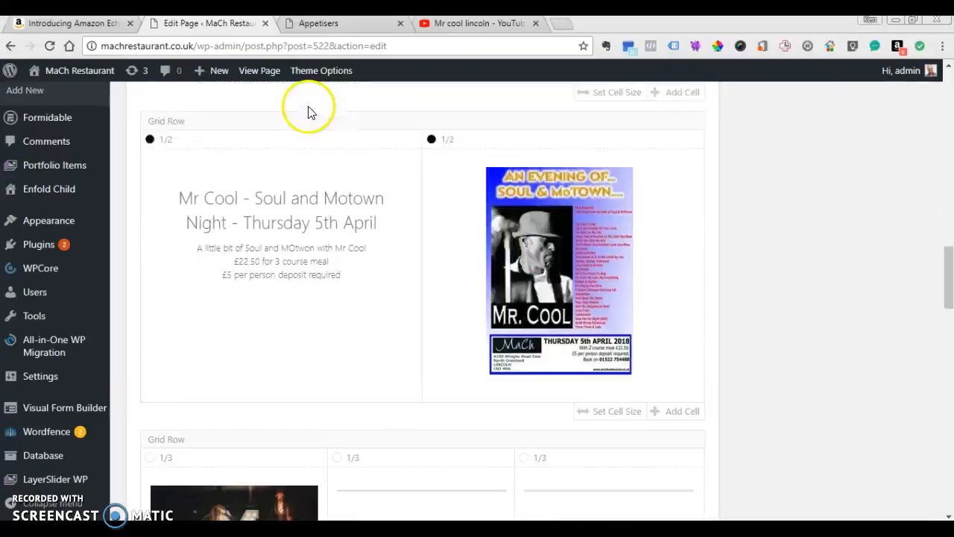
pyautogui.scroll(-1, 312, 112)
pyautogui.click(289, 130)
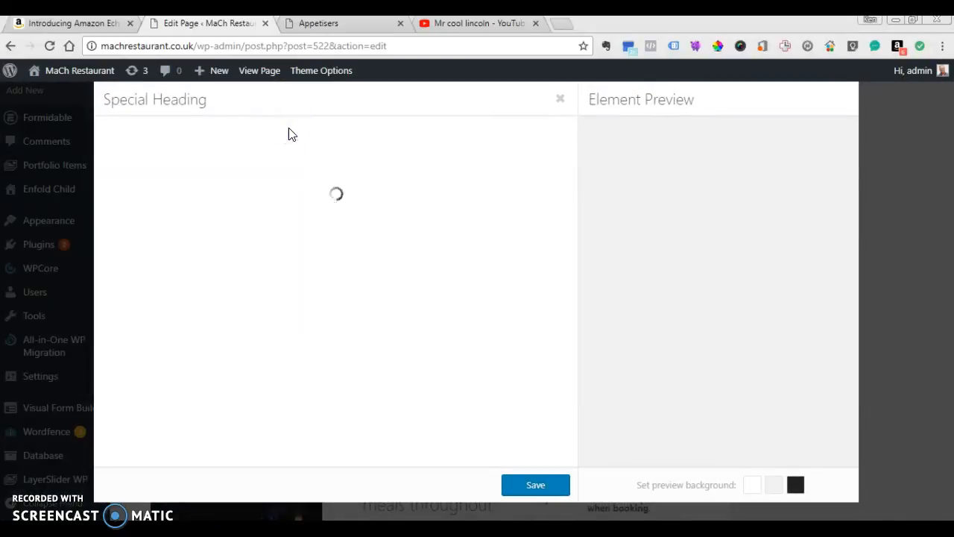
pyautogui.click(152, 186)
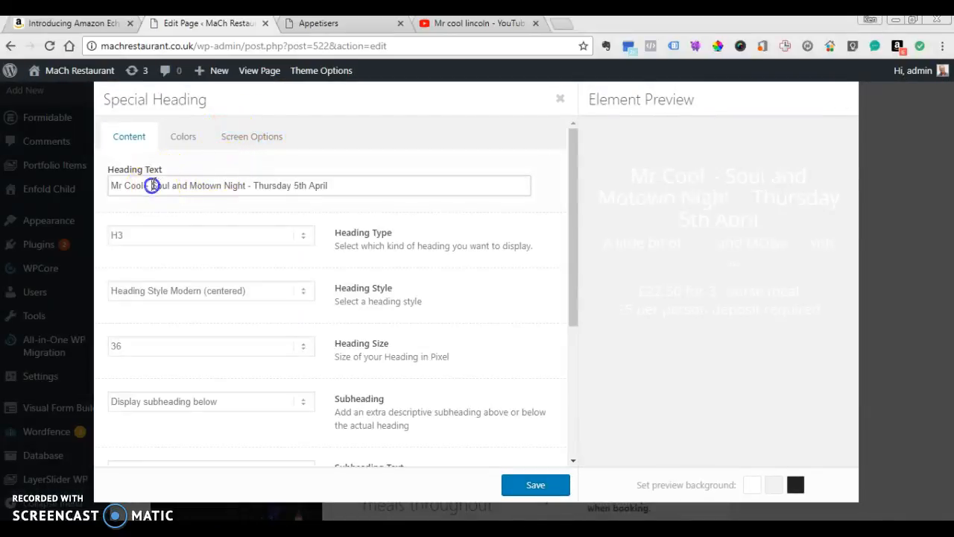
pyautogui.press('BackSpace')
pyautogui.press('BackSpace')
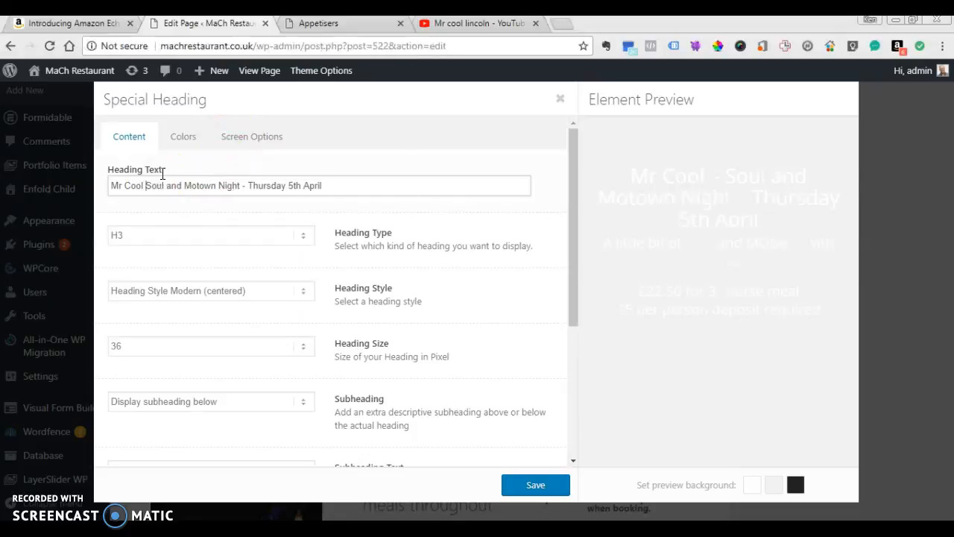
pyautogui.write('<br')
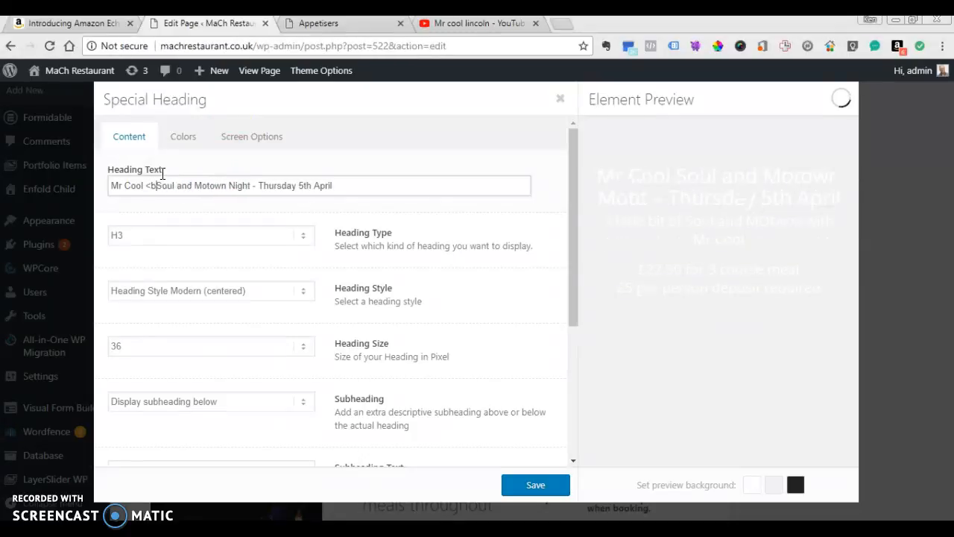
pyautogui.write(' />')
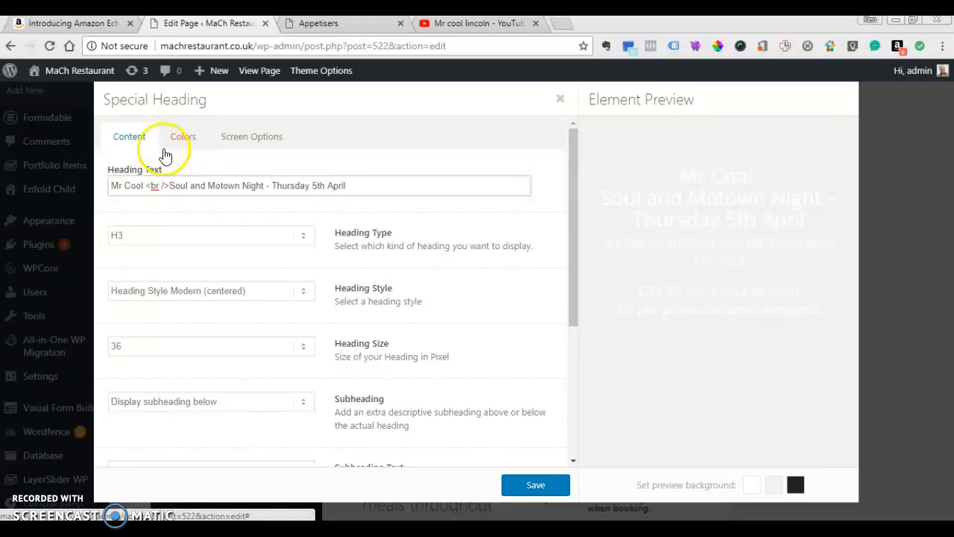
pyautogui.write('- ')
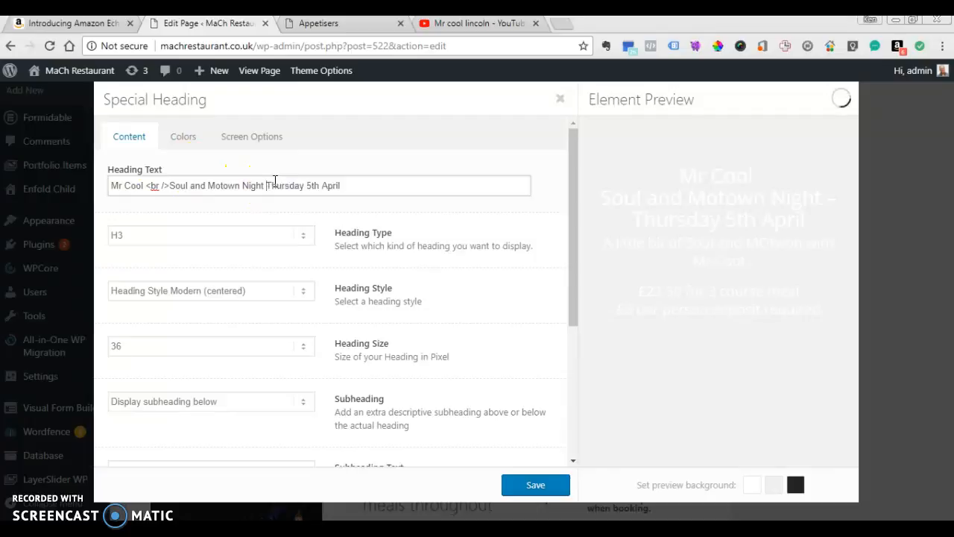
pyautogui.write('br />')
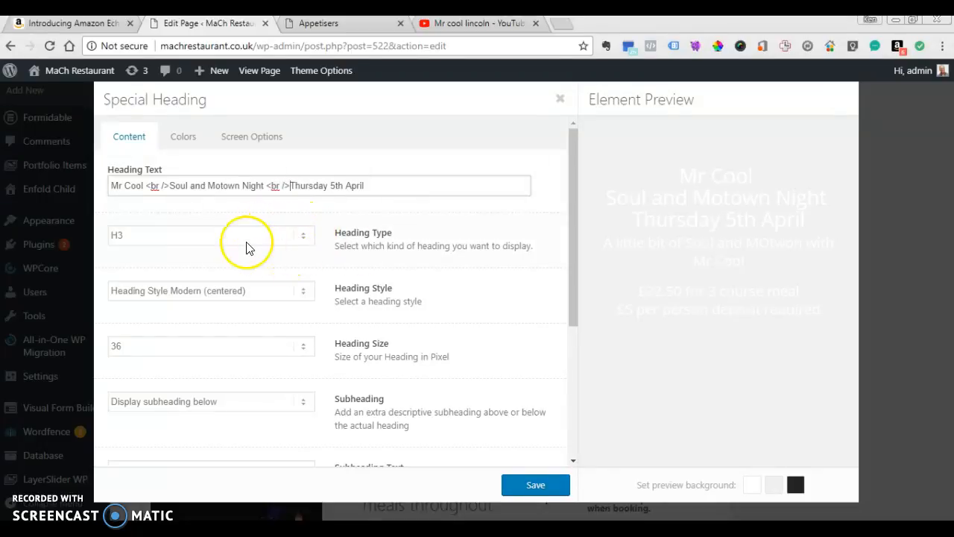
# Wrap Mr Cool in <strong></strong> tags at the start of the heading text and save the heading
pyautogui.click(111, 186)
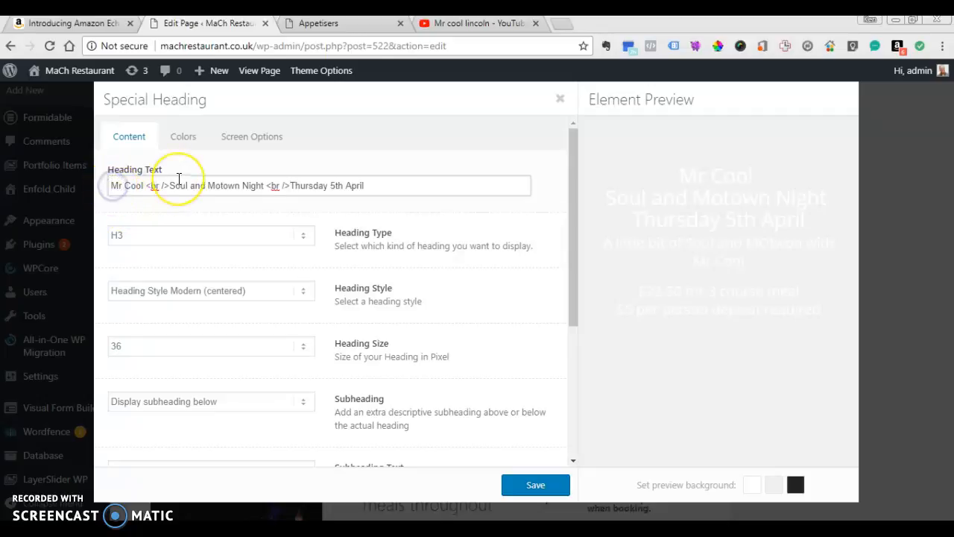
pyautogui.write('<stromng')
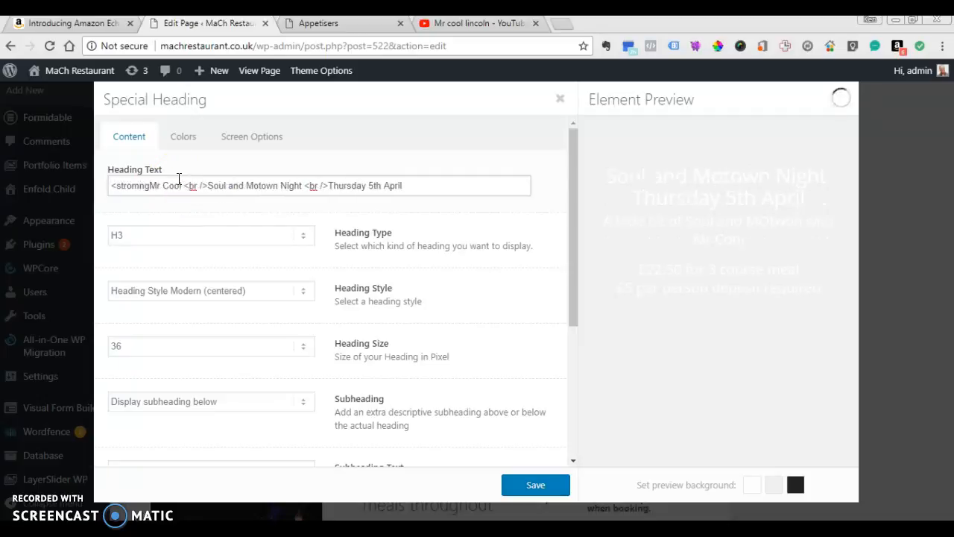
pyautogui.press('BackSpace')
pyautogui.press('BackSpace')
pyautogui.press('BackSpace')
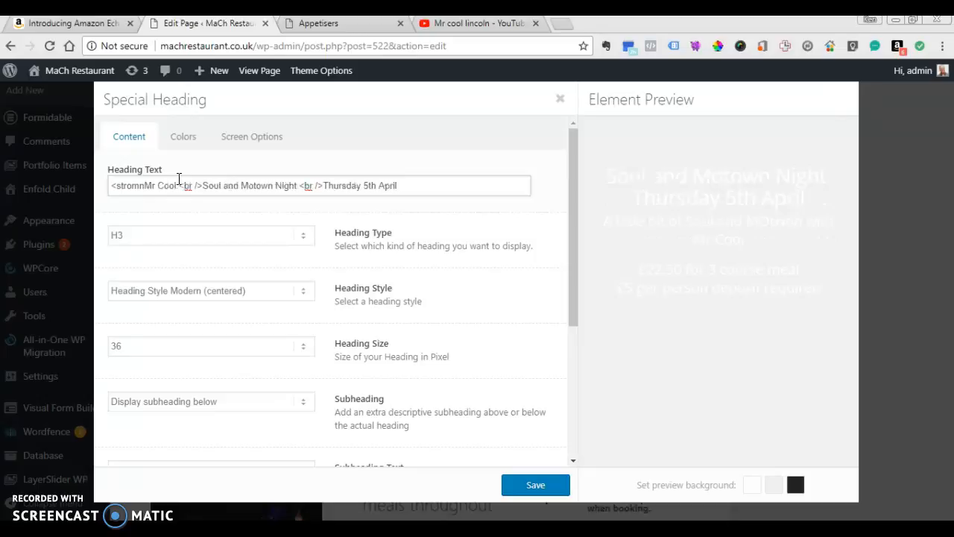
pyautogui.write('ng>')
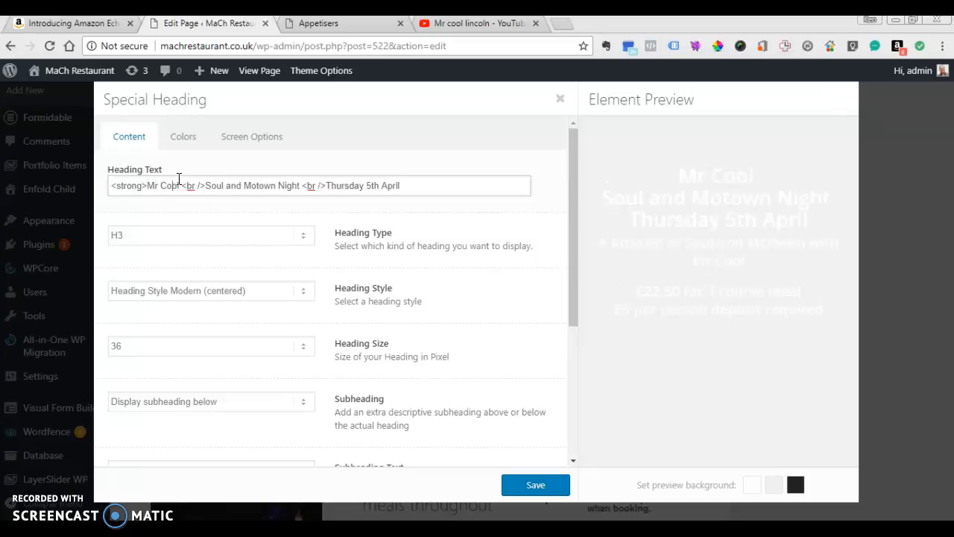
pyautogui.click(179, 179)
pyautogui.write('<')
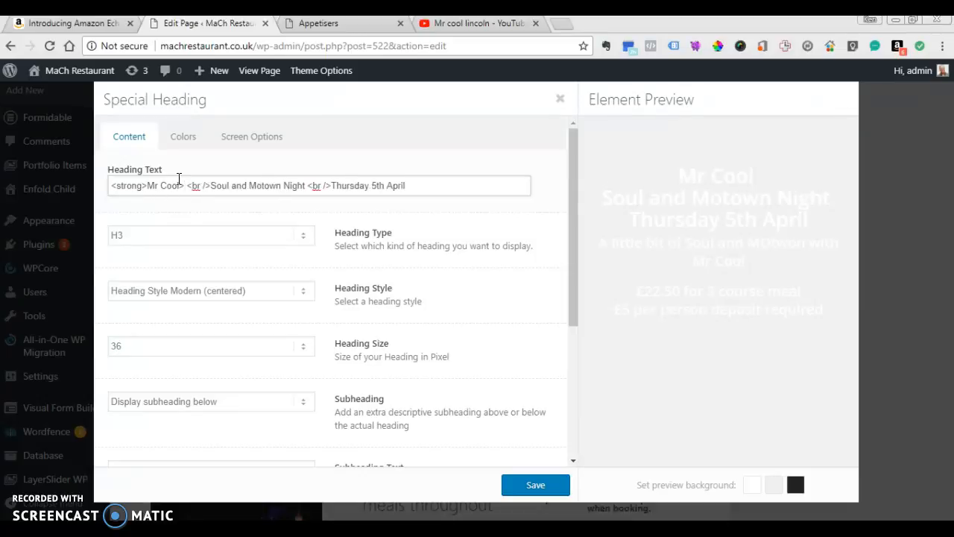
pyautogui.press('BackSpace')
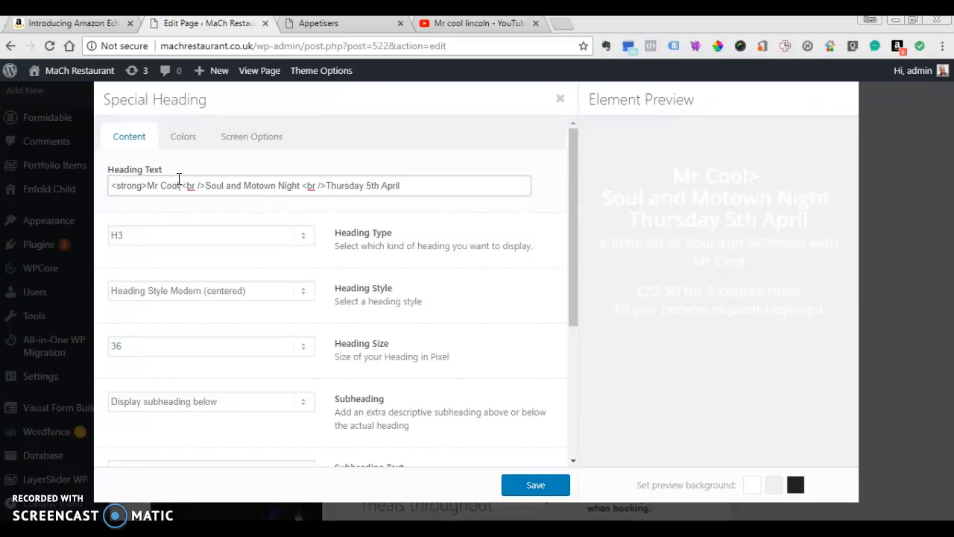
pyautogui.write('</stro')
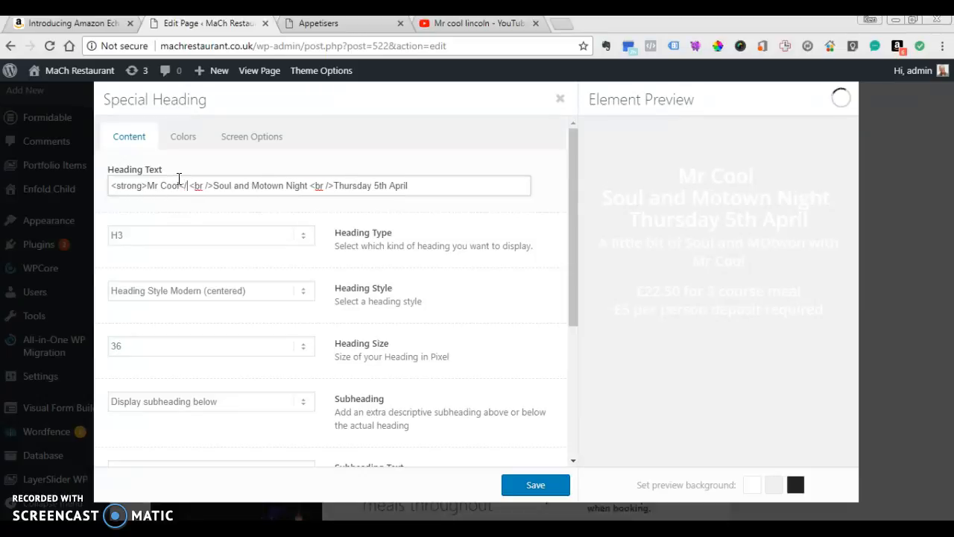
pyautogui.write('ng>')
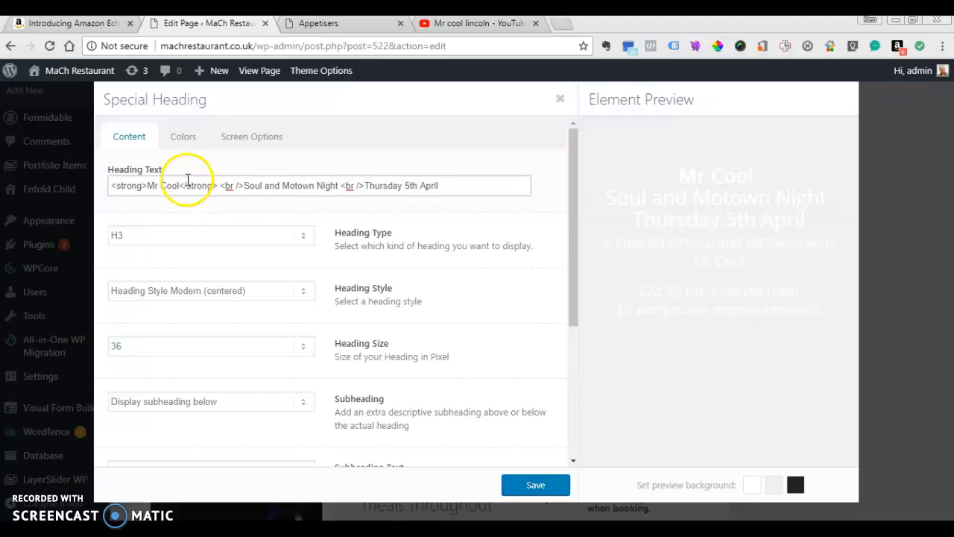
pyautogui.click(536, 484)
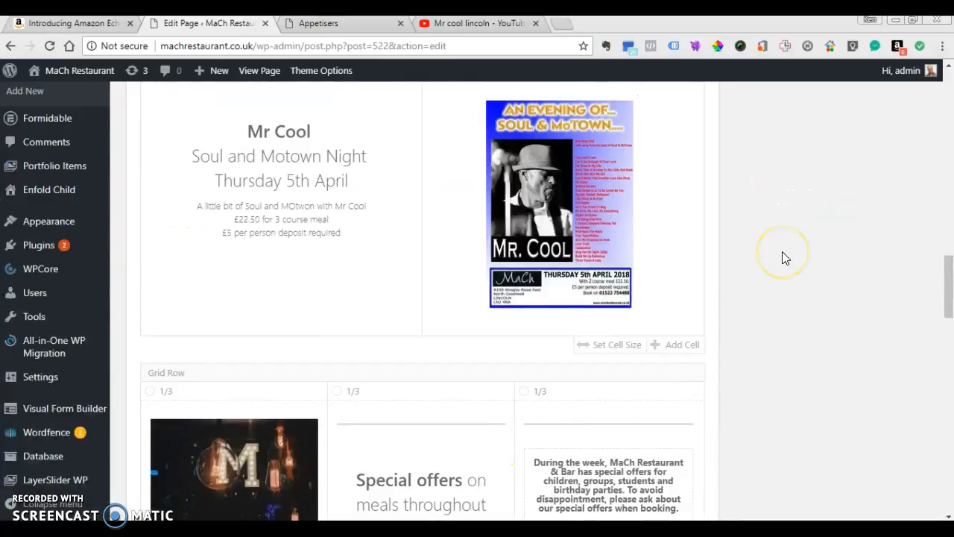
# Update the page with the revised Mr Cool heading and open the live Offers & Events page
pyautogui.scroll(6, 797, 257)
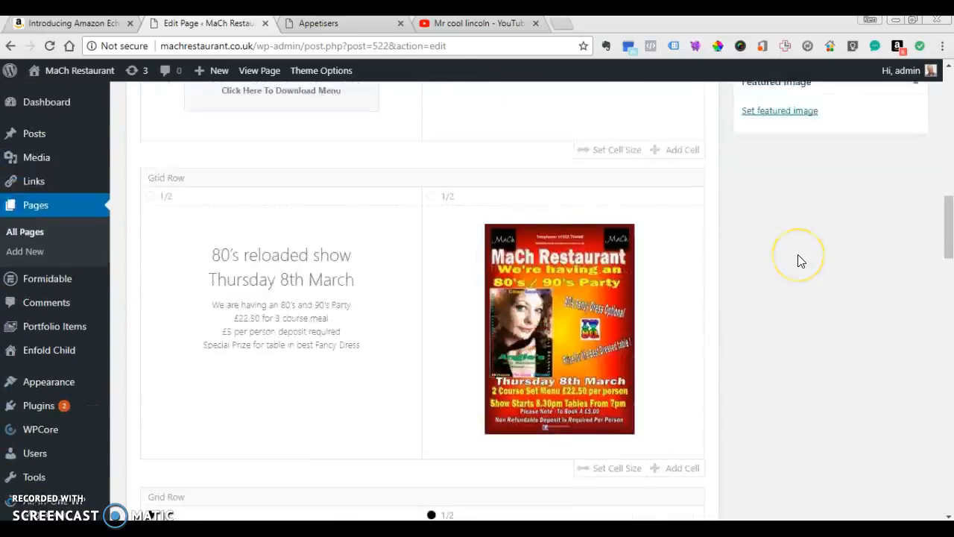
pyautogui.scroll(10, 798, 254)
pyautogui.click(896, 253)
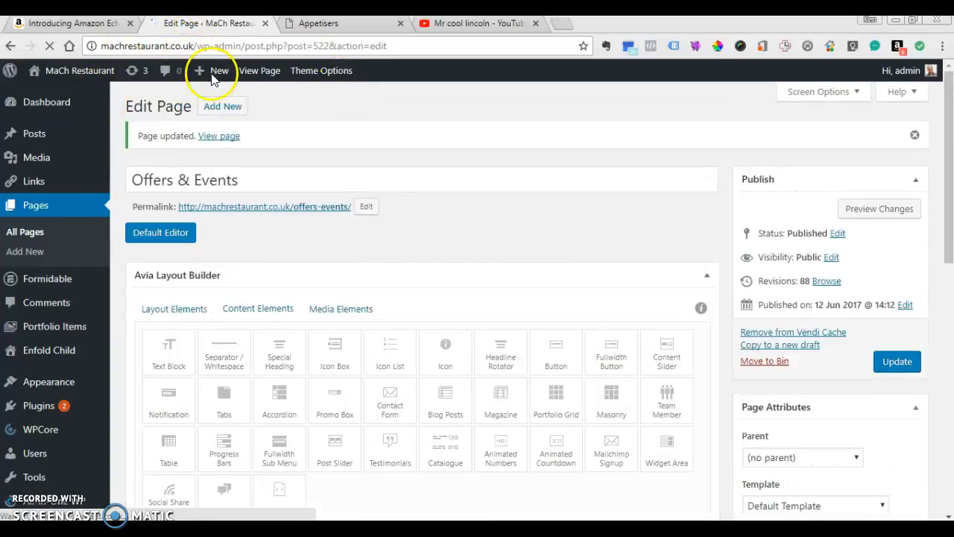
pyautogui.click(257, 69)
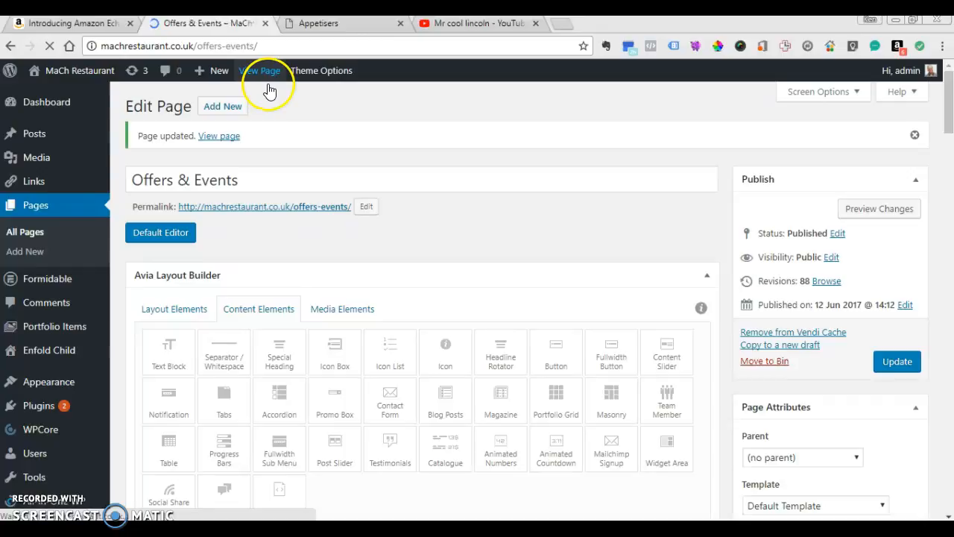
# Check the Mr Cool row's heading layout and the Valentines Night row on the live page
pyautogui.scroll(-7, 297, 132)
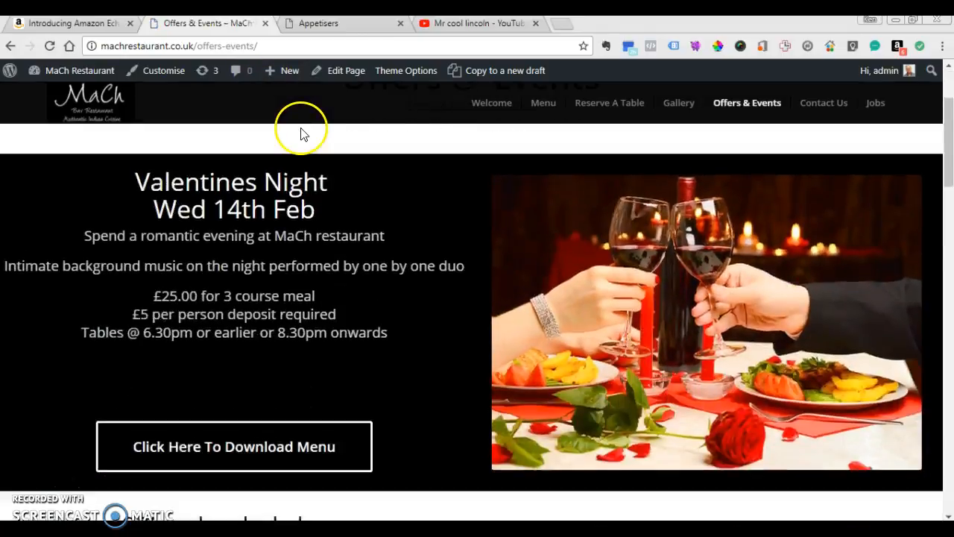
pyautogui.scroll(-2, 301, 135)
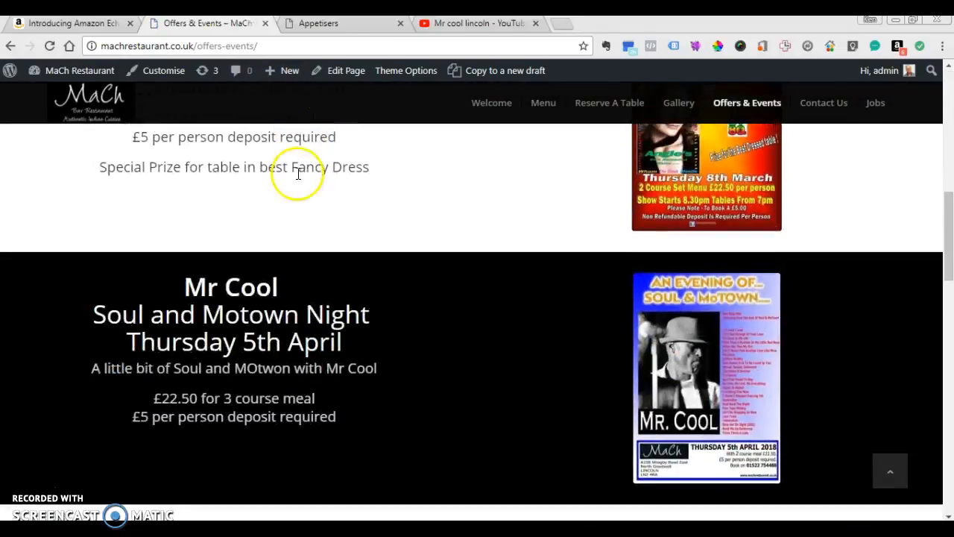
pyautogui.scroll(-2, 308, 266)
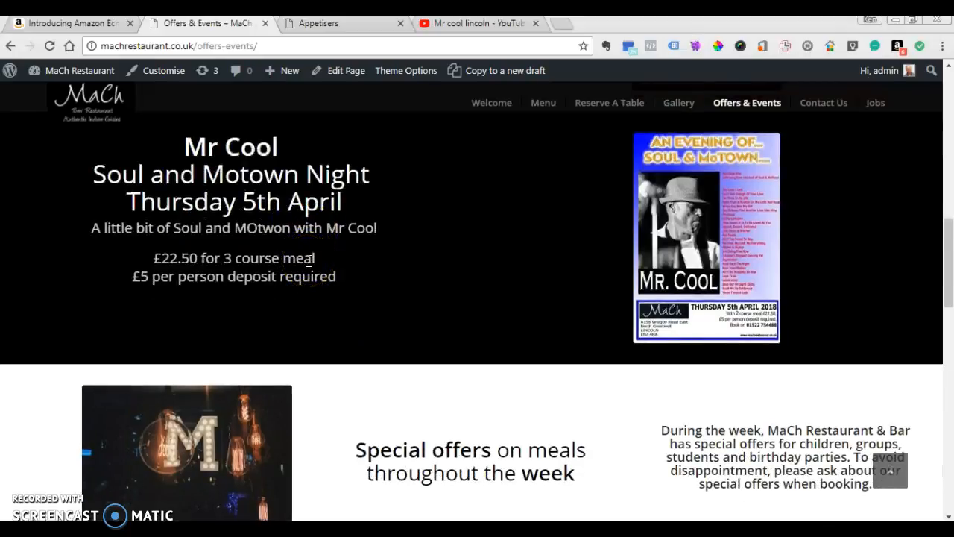
pyautogui.scroll(2, 309, 261)
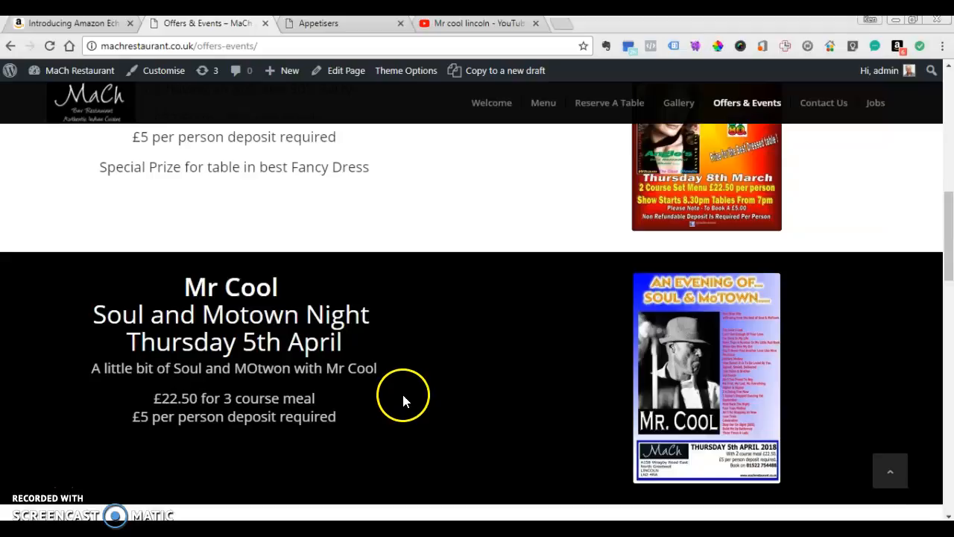
pyautogui.scroll(-1, 401, 400)
pyautogui.scroll(3, 401, 395)
pyautogui.scroll(5, 401, 395)
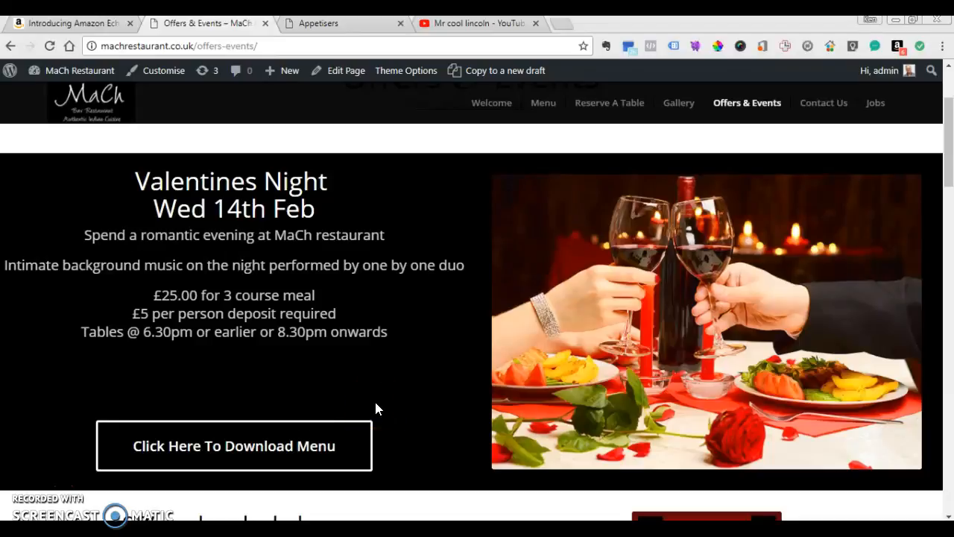
pyautogui.scroll(1, 377, 406)
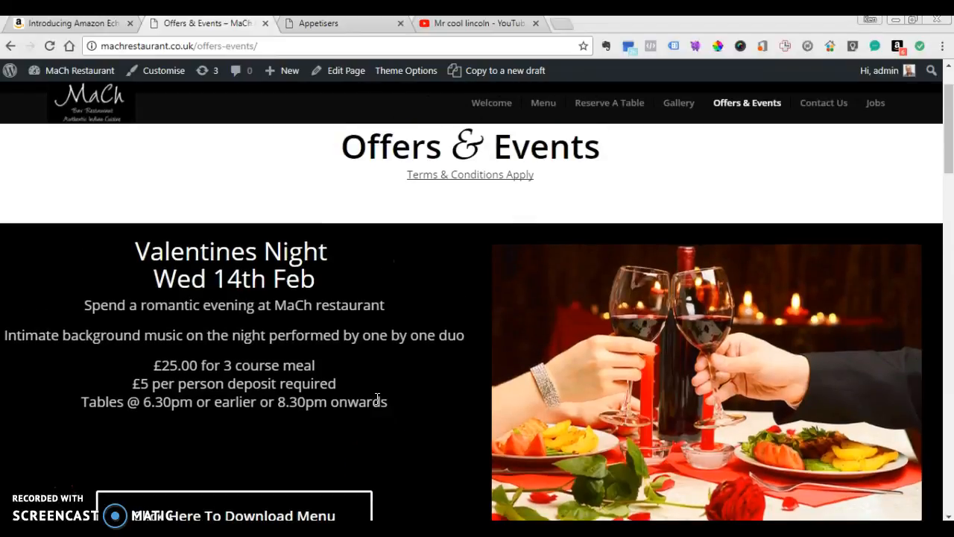
pyautogui.scroll(1, 377, 397)
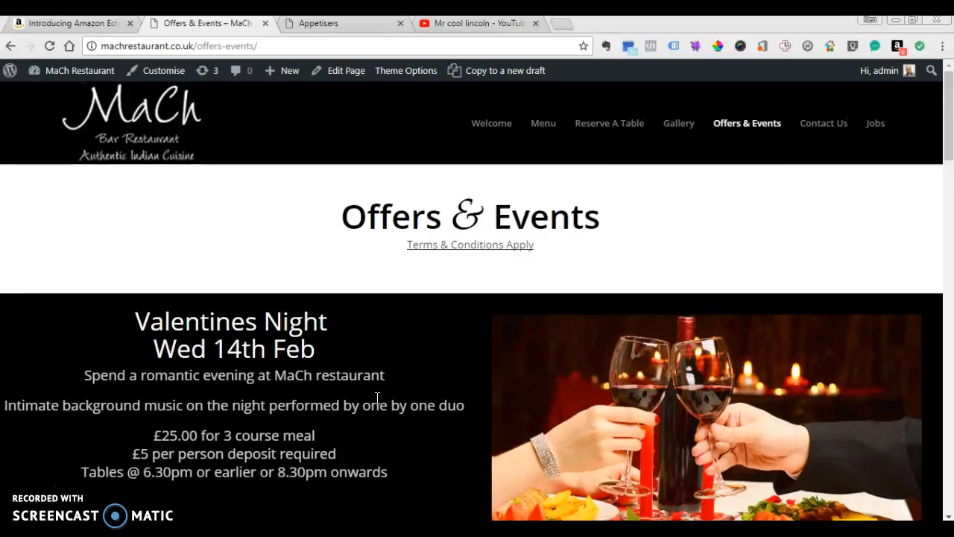
pyautogui.scroll(-2, 377, 399)
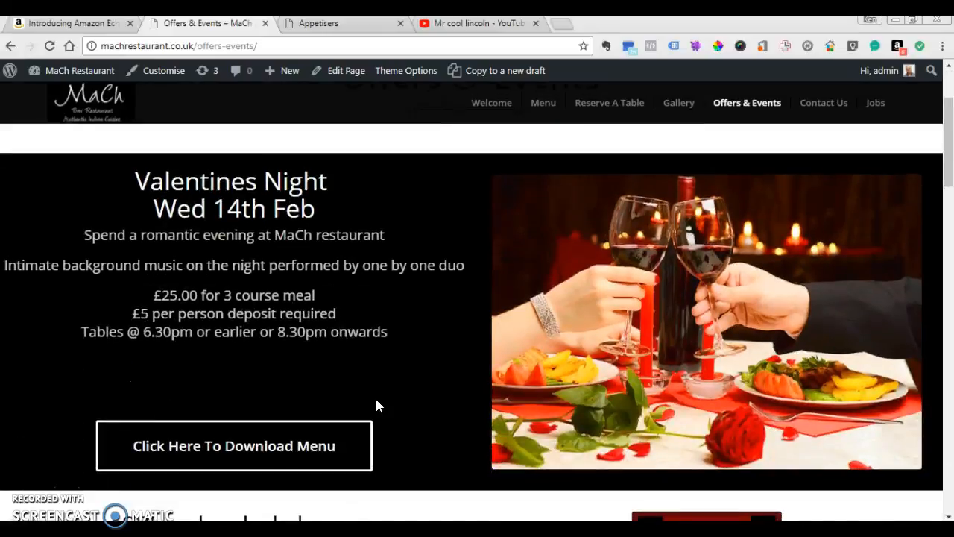